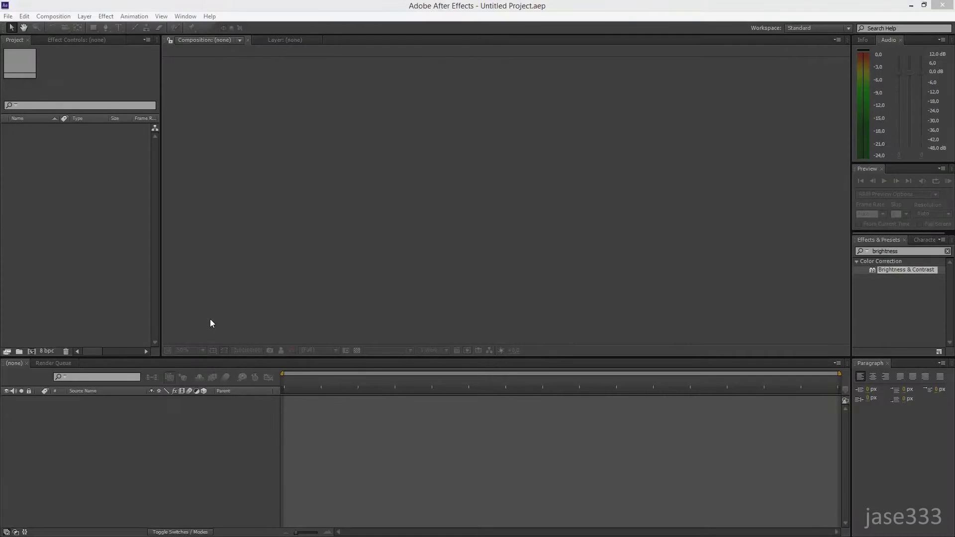
- Import Louvre Museum.mov and build a new Louvre Museum composition from the clip
click(7, 17)
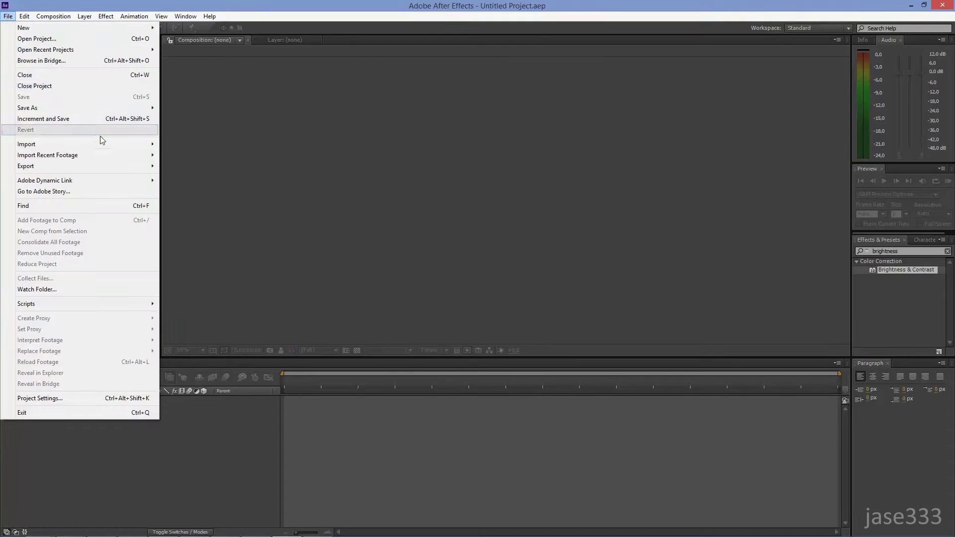
mouse_move(106, 143)
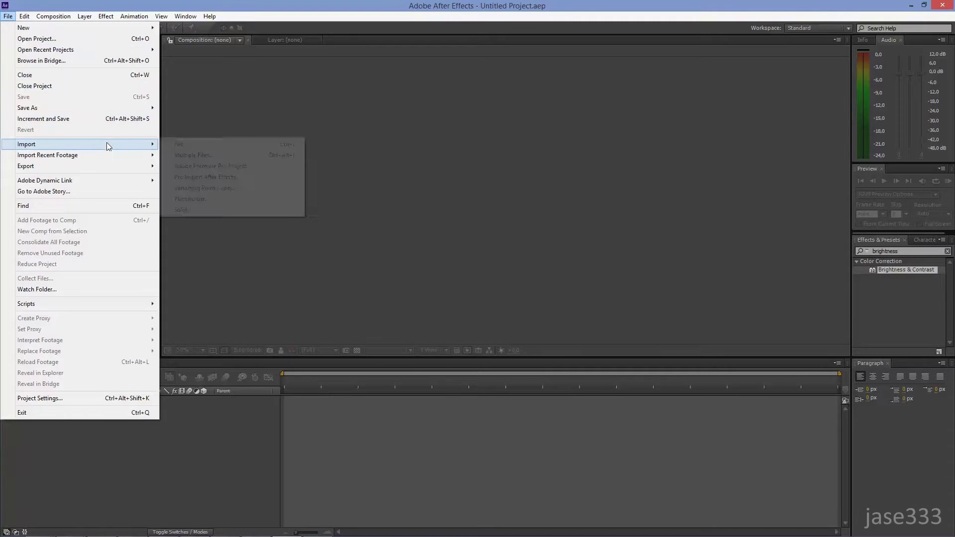
click(234, 143)
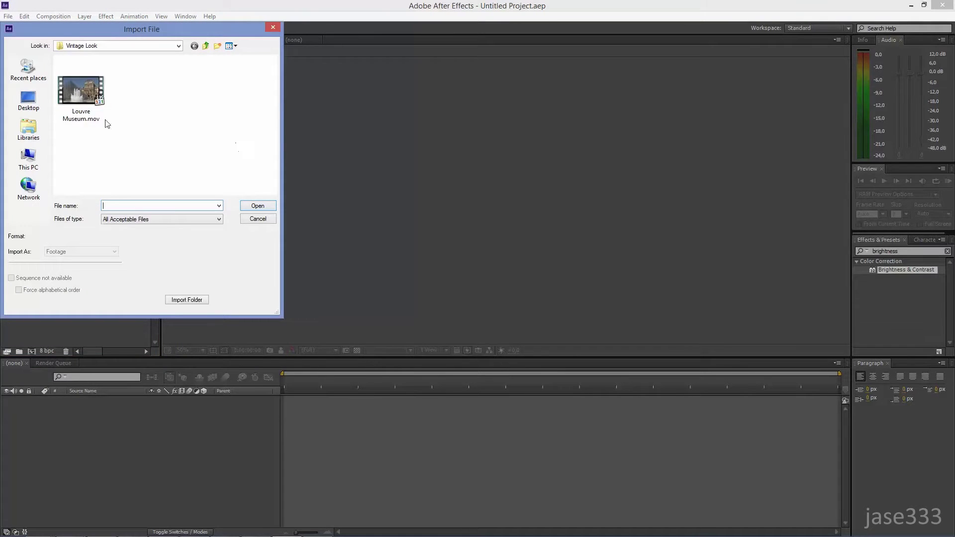
click(82, 107)
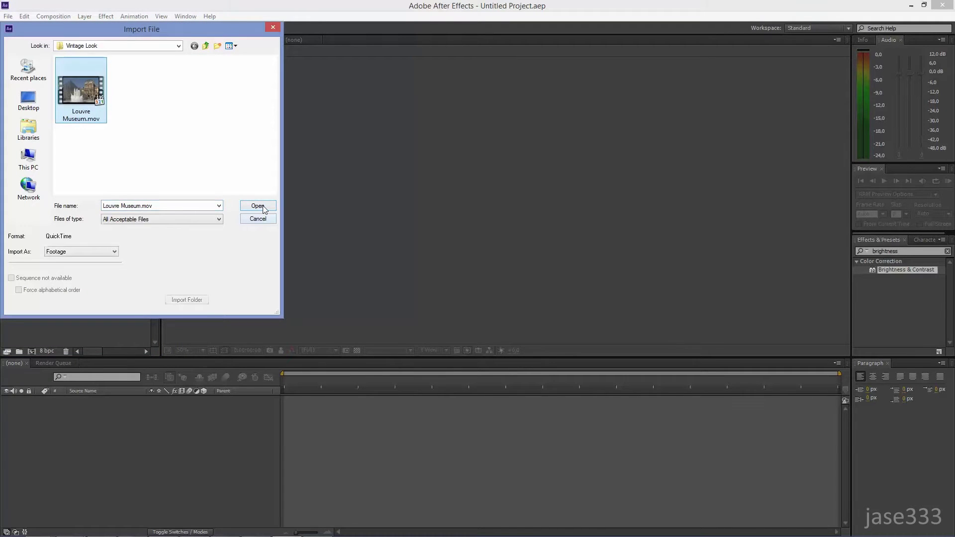
click(258, 206)
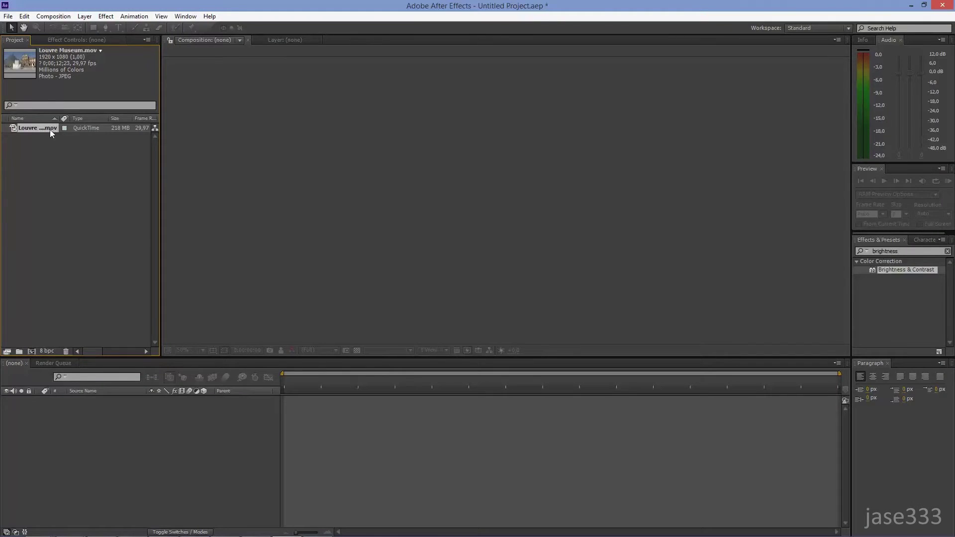
drag(52, 129, 31, 349)
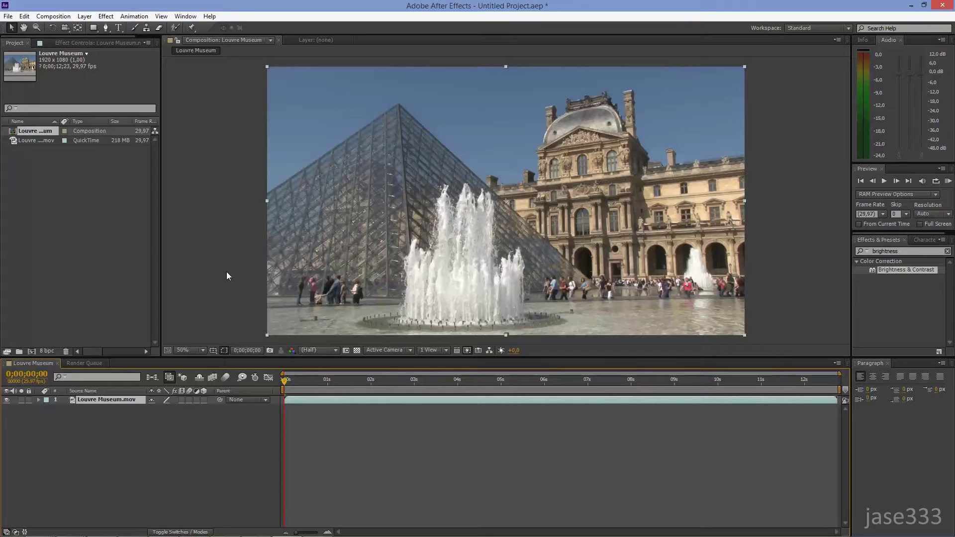
- Add a new adjustment layer above the fountain clip
click(84, 16)
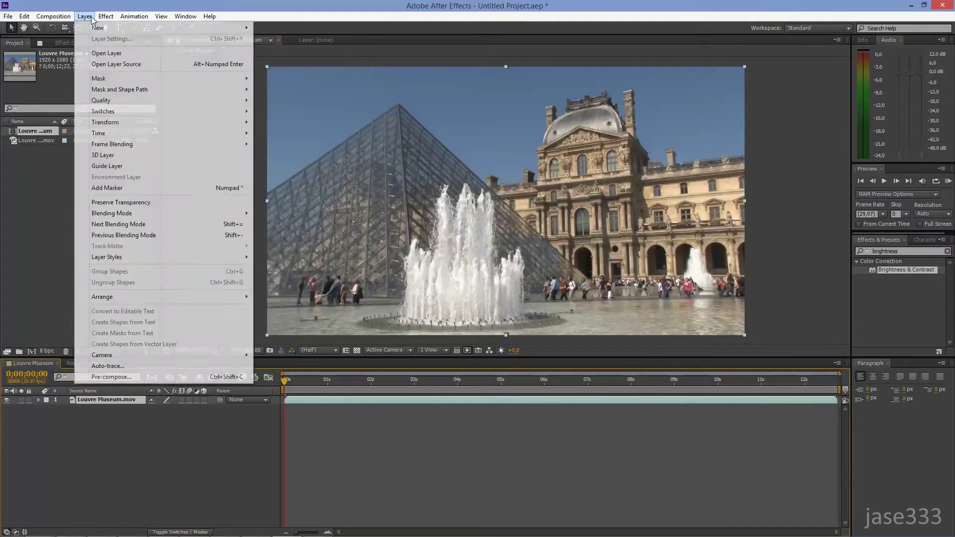
mouse_move(167, 32)
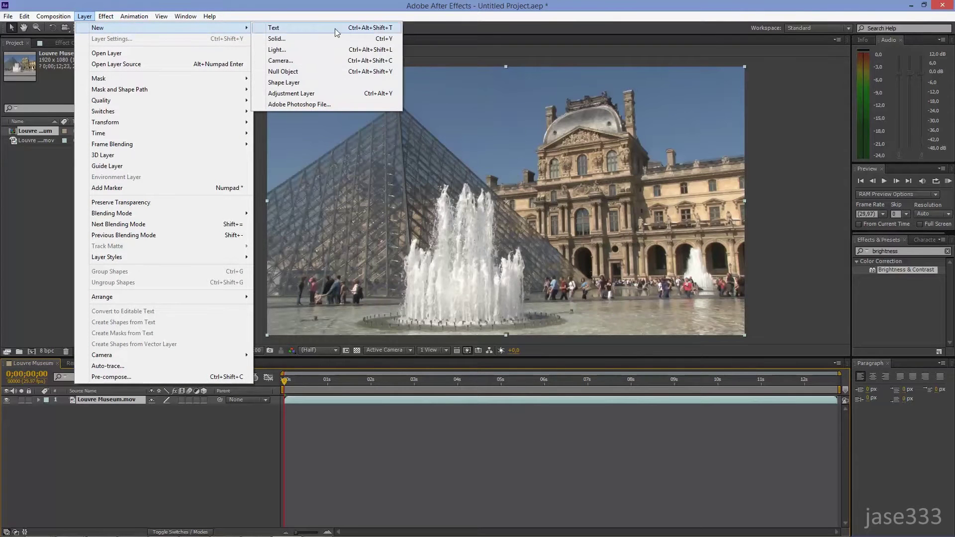
click(341, 95)
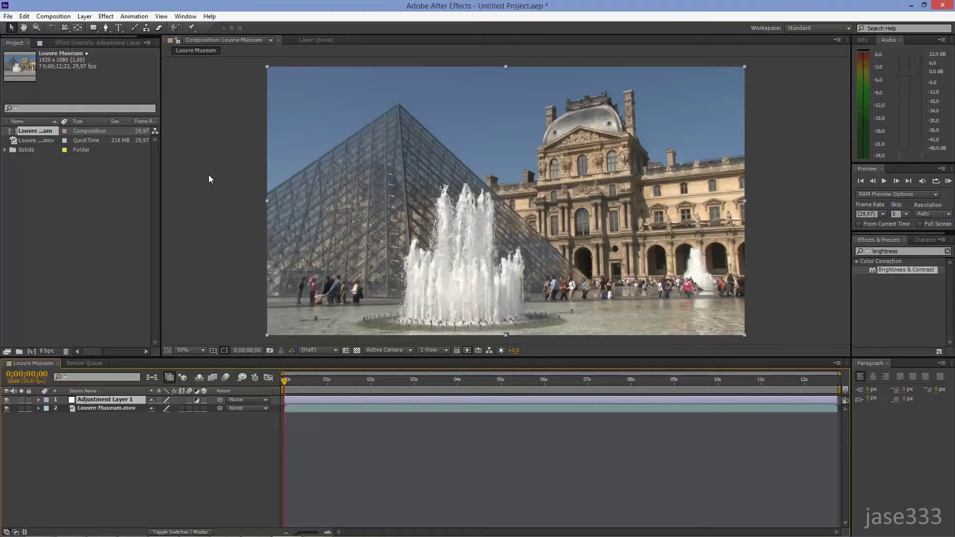
- Apply Tint to the adjustment layer with Amount to Tint set to 50%
click(109, 17)
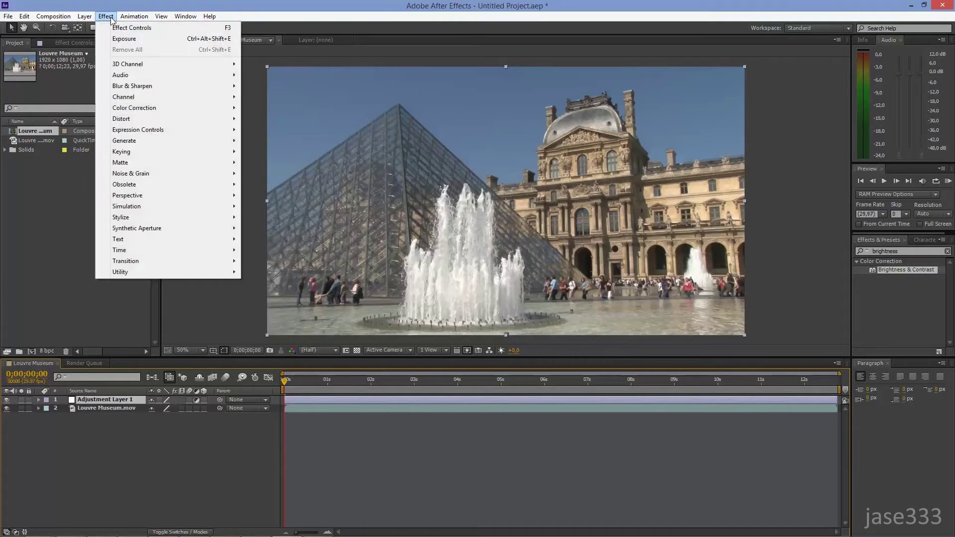
mouse_move(202, 107)
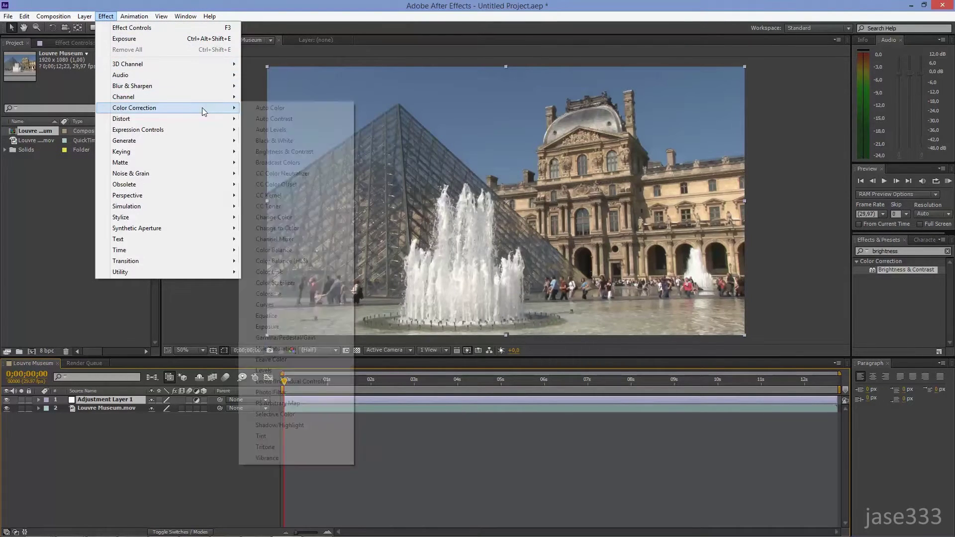
click(309, 439)
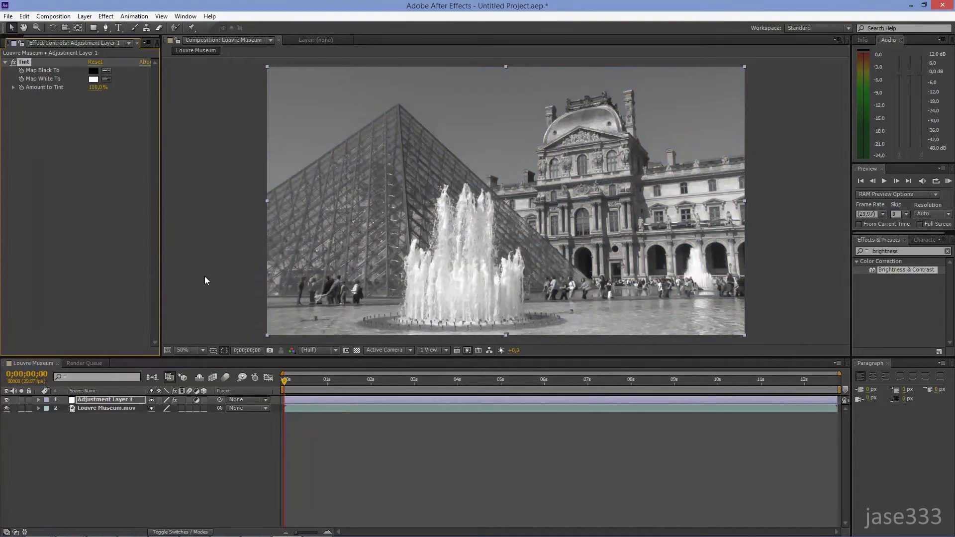
click(93, 88)
text(50)
key(Return)
click(107, 18)
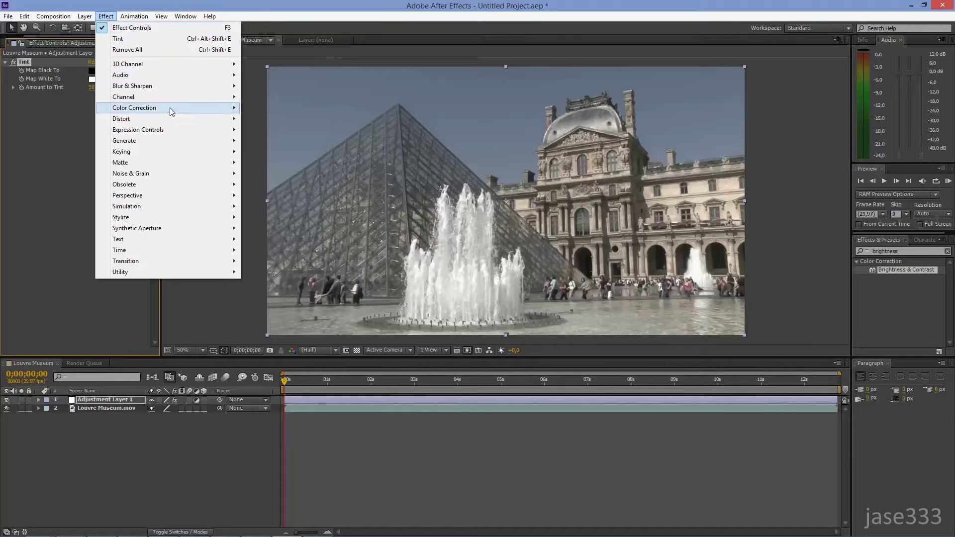
- Add Curves and shape S-curves on the RGB and Red channels
mouse_move(202, 110)
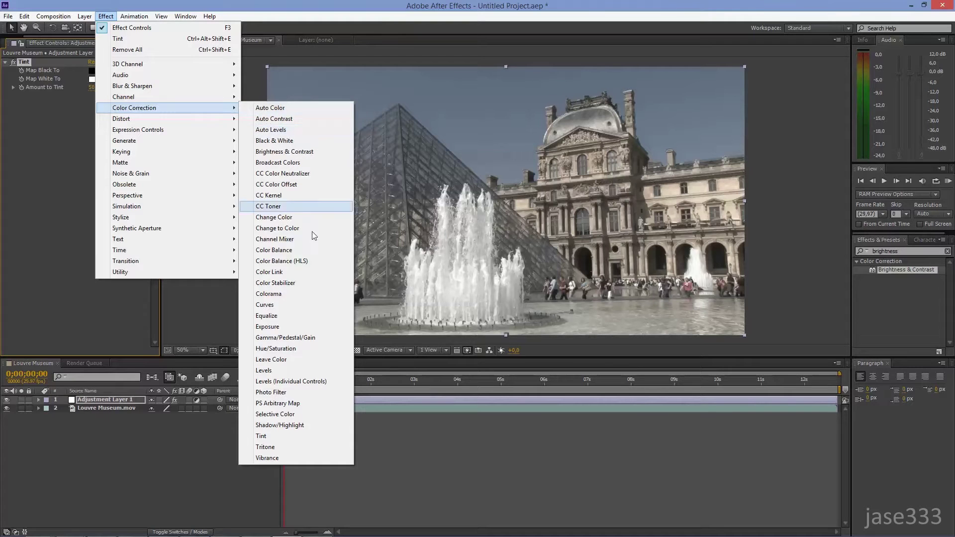
click(310, 306)
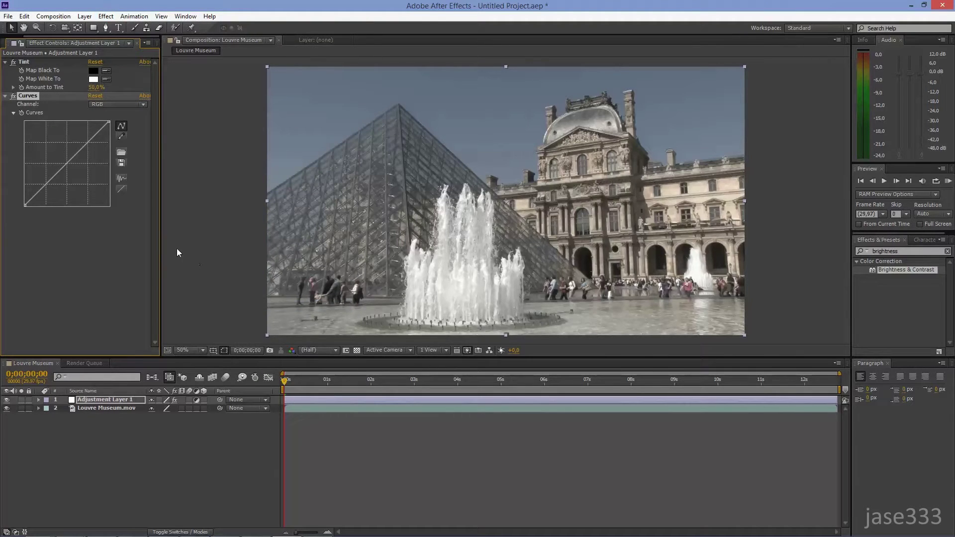
drag(87, 143, 83, 139)
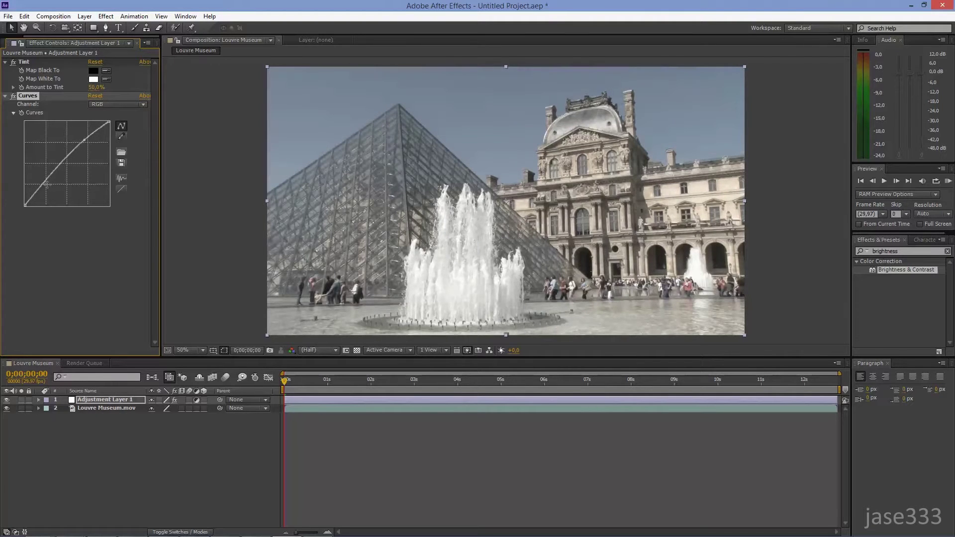
drag(47, 182, 48, 188)
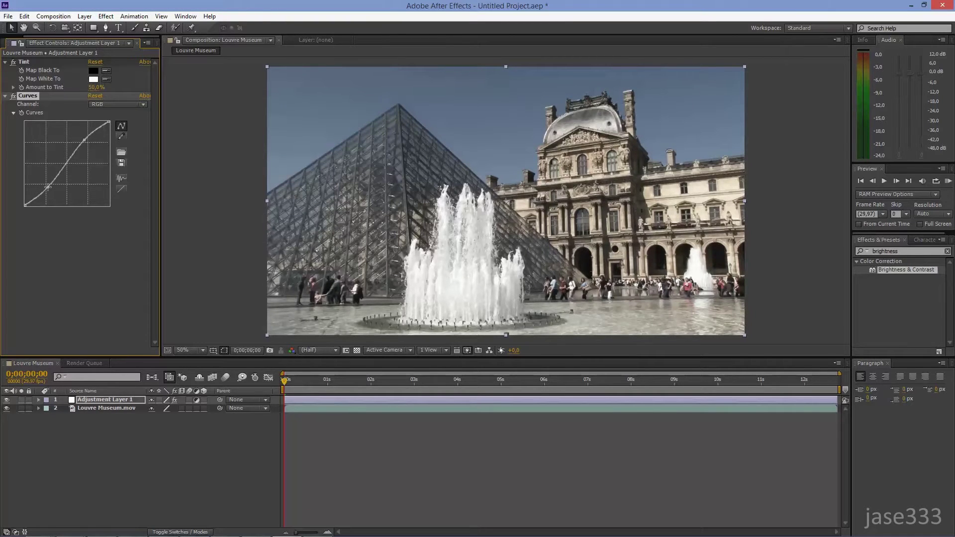
click(129, 105)
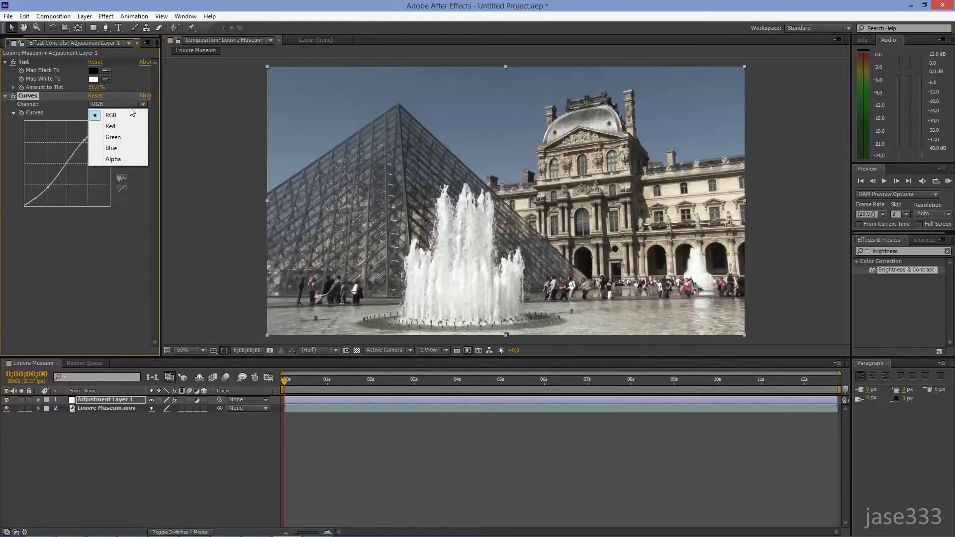
click(130, 126)
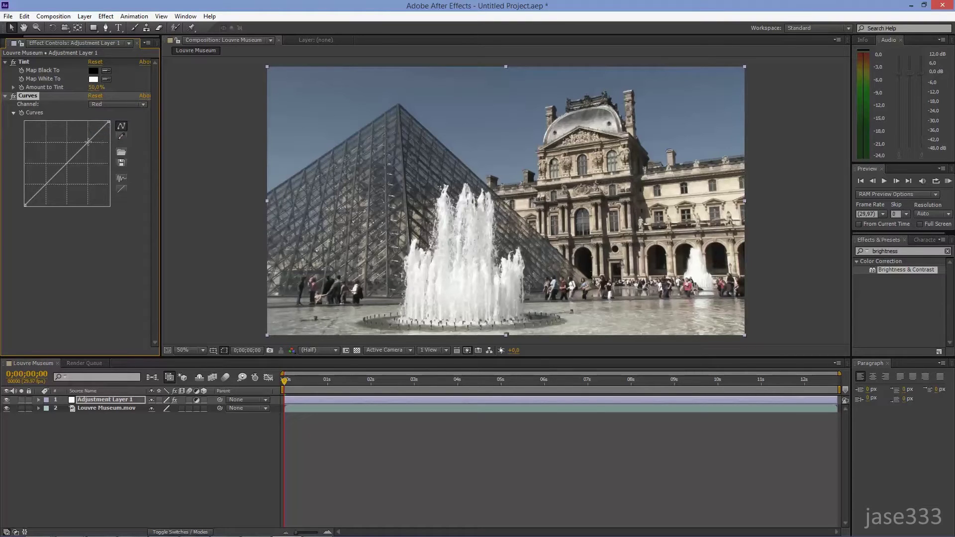
drag(88, 143, 85, 142)
drag(50, 177, 48, 188)
- Make an S-curve on Green, then lower the Blue highlights and lift its shadows
click(125, 104)
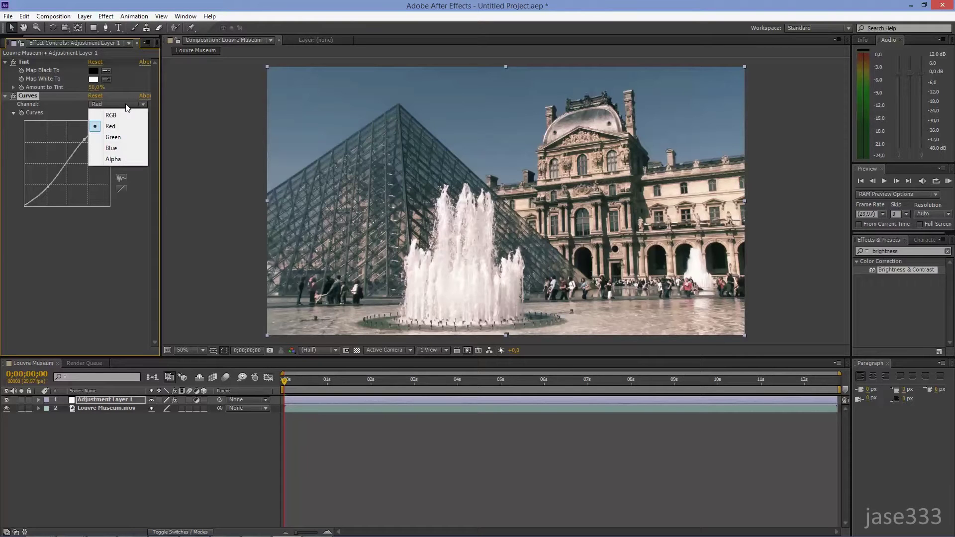
click(130, 136)
drag(86, 146, 84, 142)
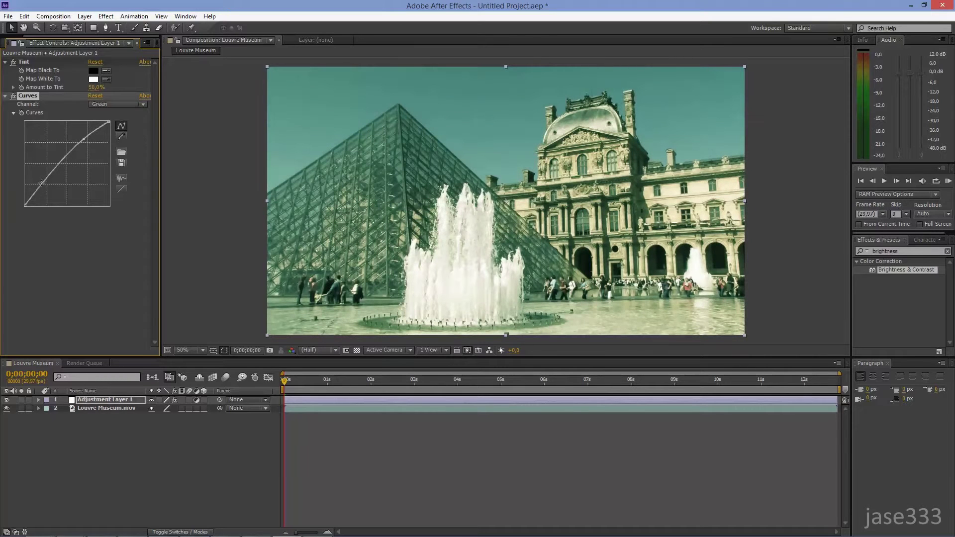
drag(42, 183, 49, 190)
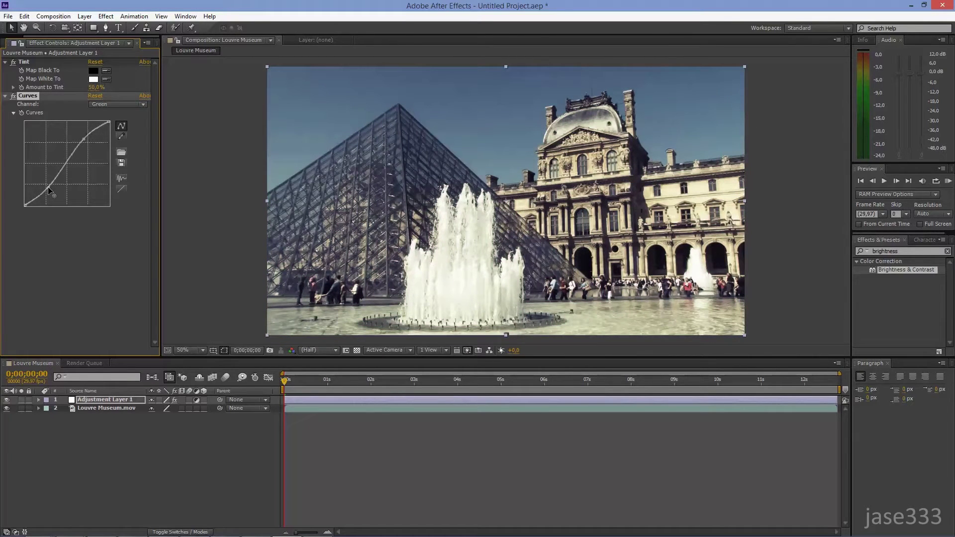
click(130, 103)
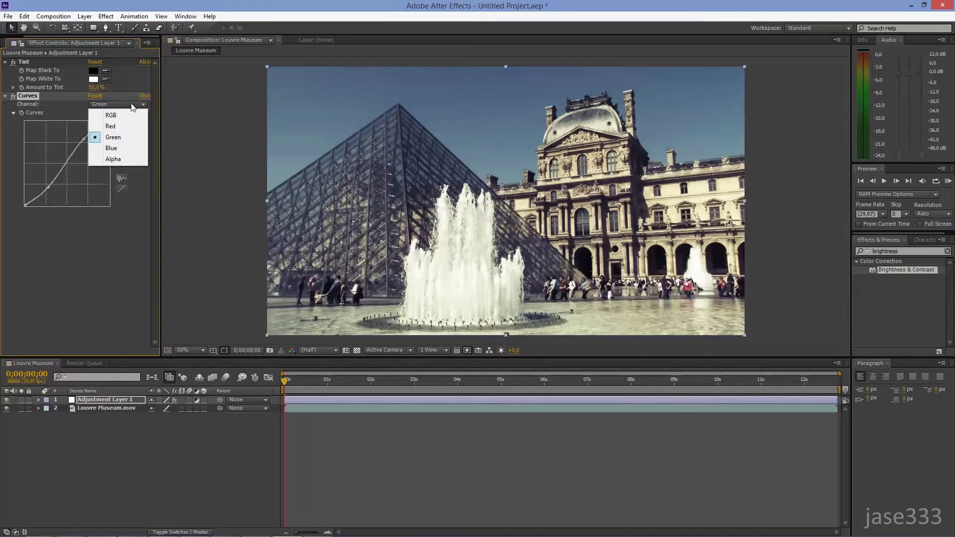
click(124, 148)
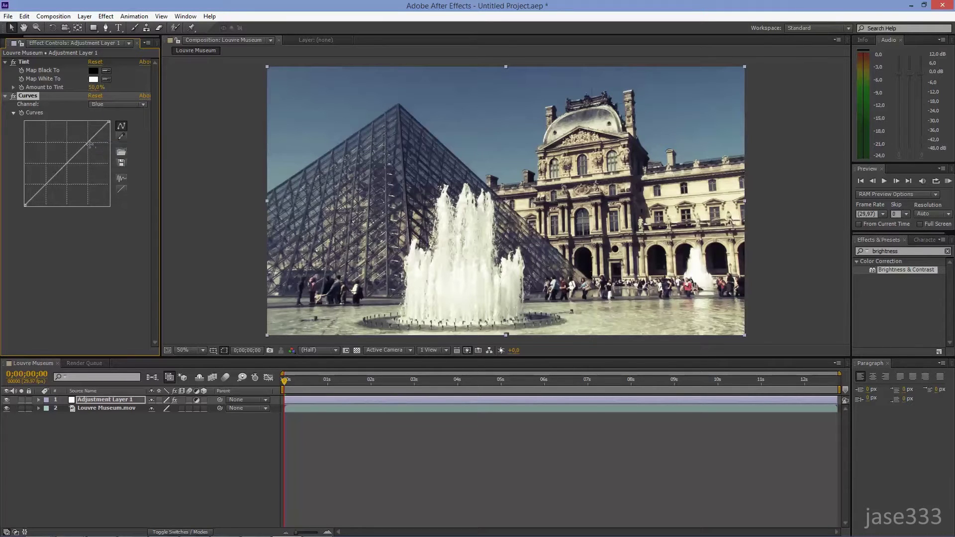
drag(91, 145, 92, 148)
drag(49, 188, 44, 181)
- Add Levels to the adjustment layer with Output Black raised to 10
click(109, 17)
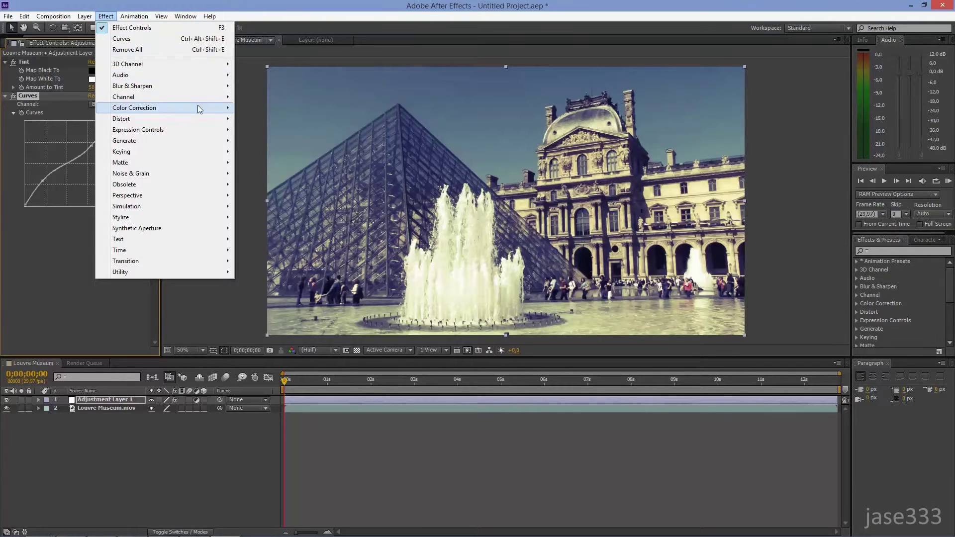
mouse_move(198, 107)
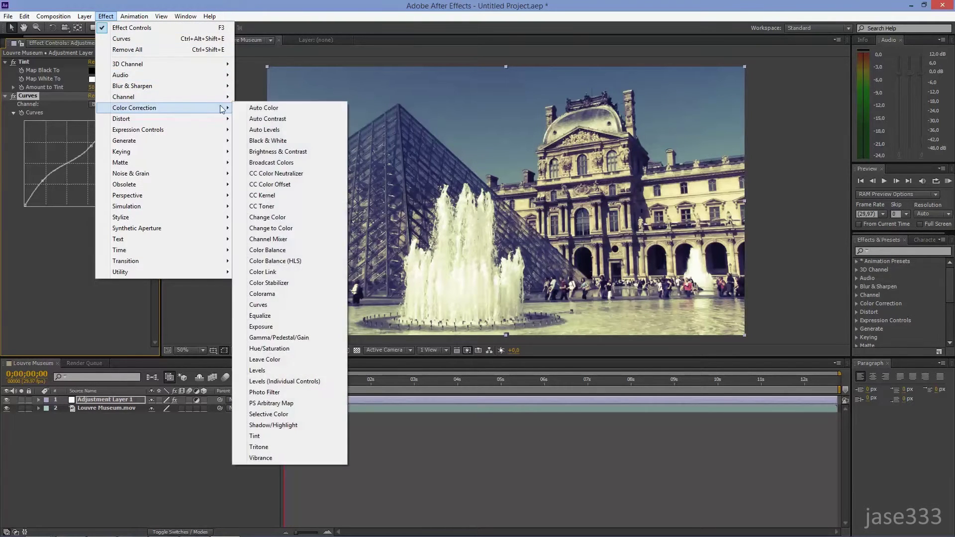
click(312, 370)
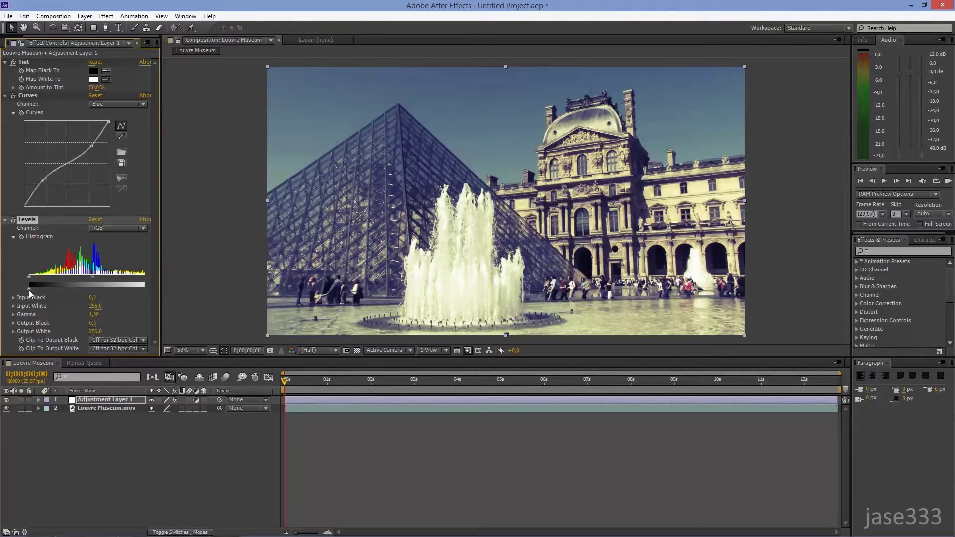
drag(31, 290, 34, 290)
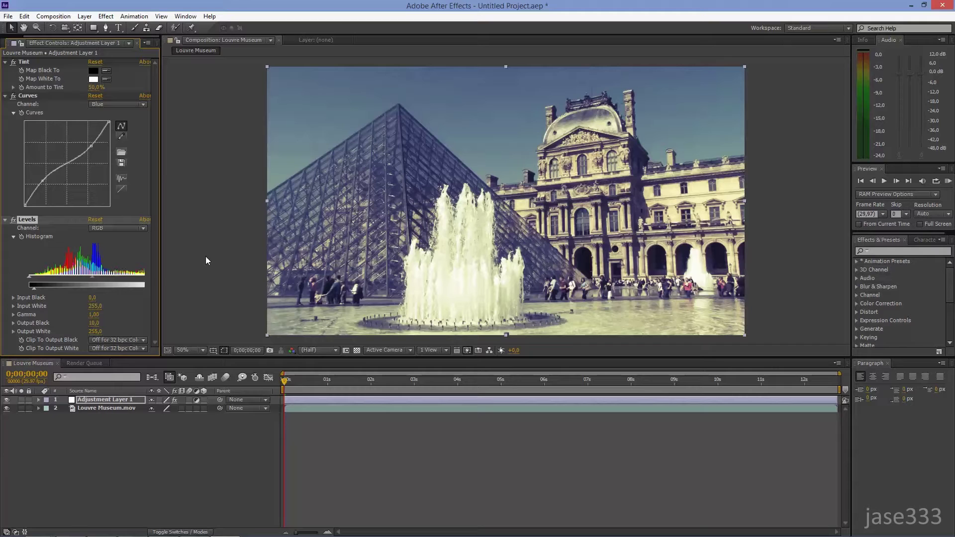
click(85, 16)
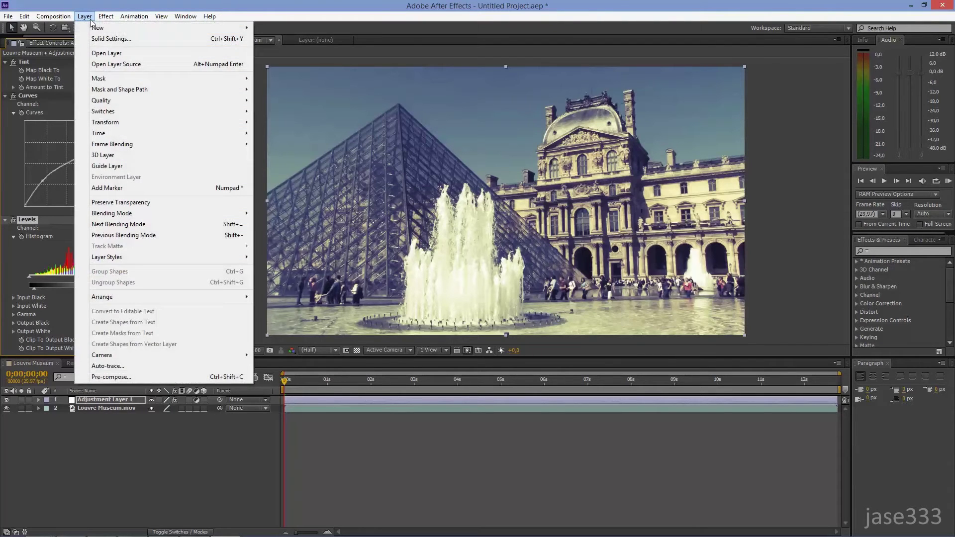
- Create a new black solid at composition size
mouse_move(164, 29)
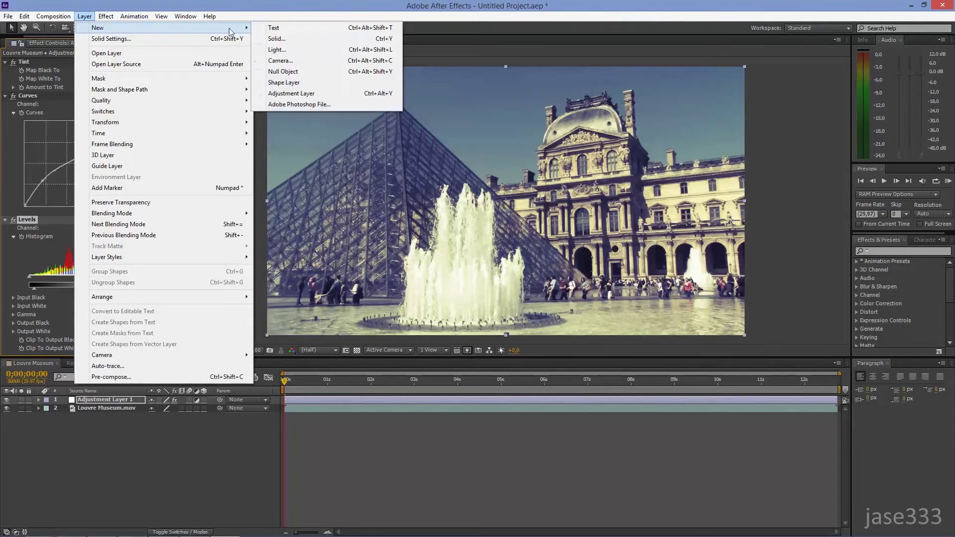
click(318, 38)
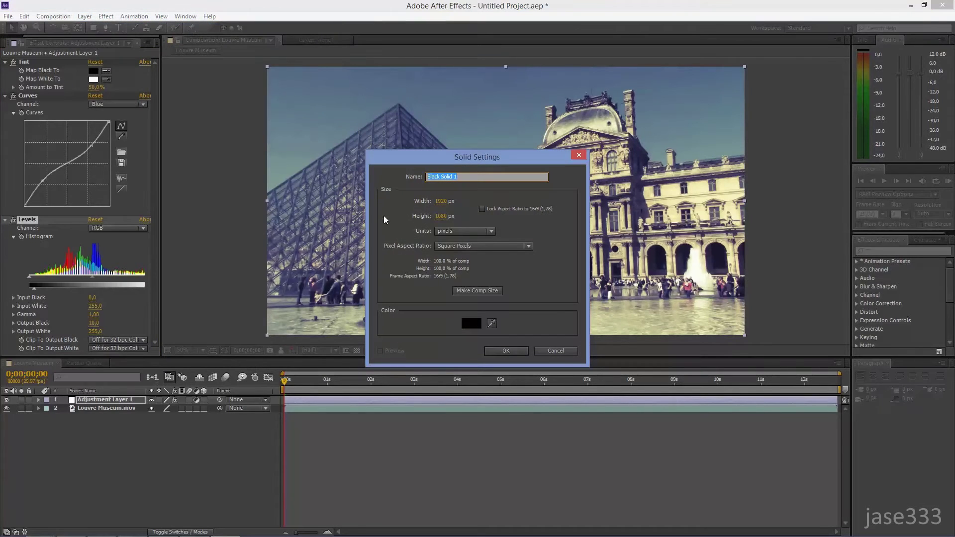
click(498, 351)
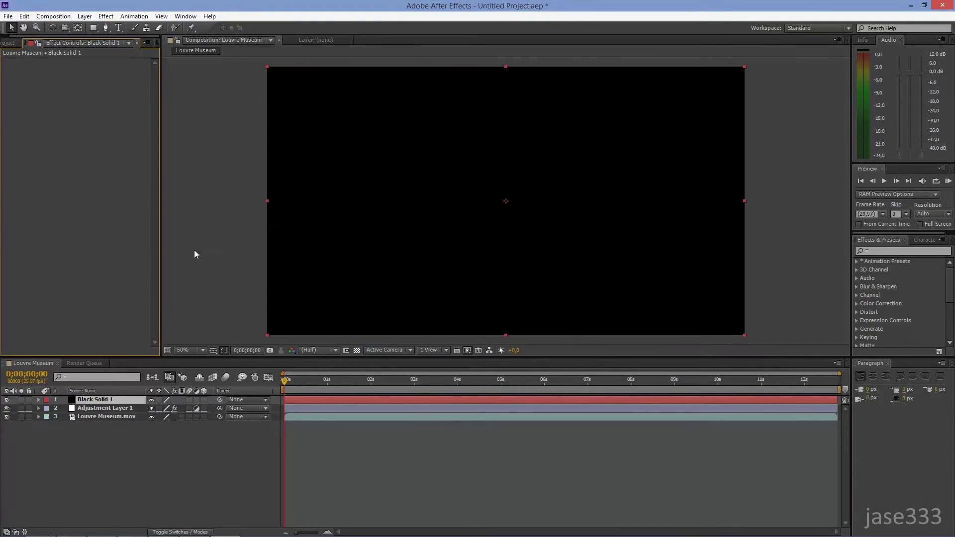
- Apply Fractal Noise to the solid with Contrast 250 and Brightness -80
click(105, 17)
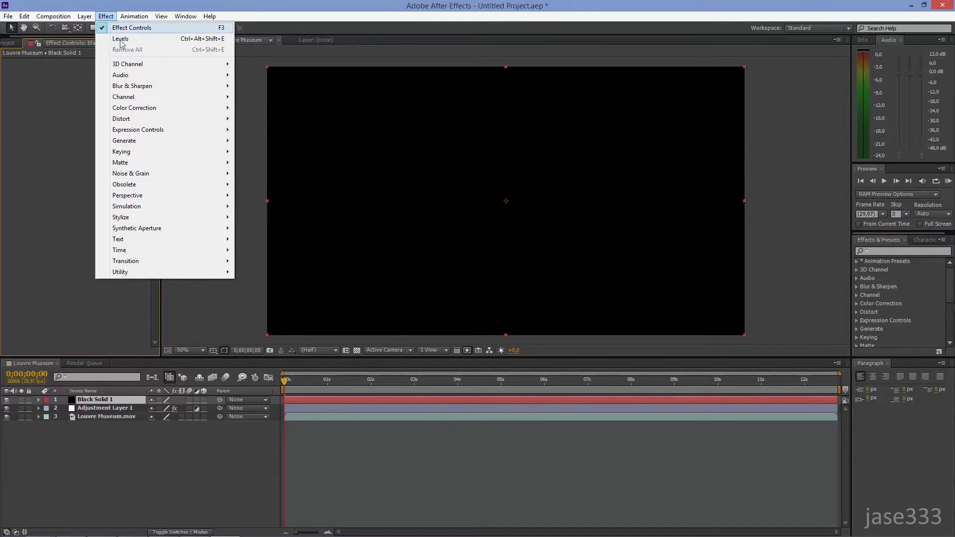
mouse_move(194, 174)
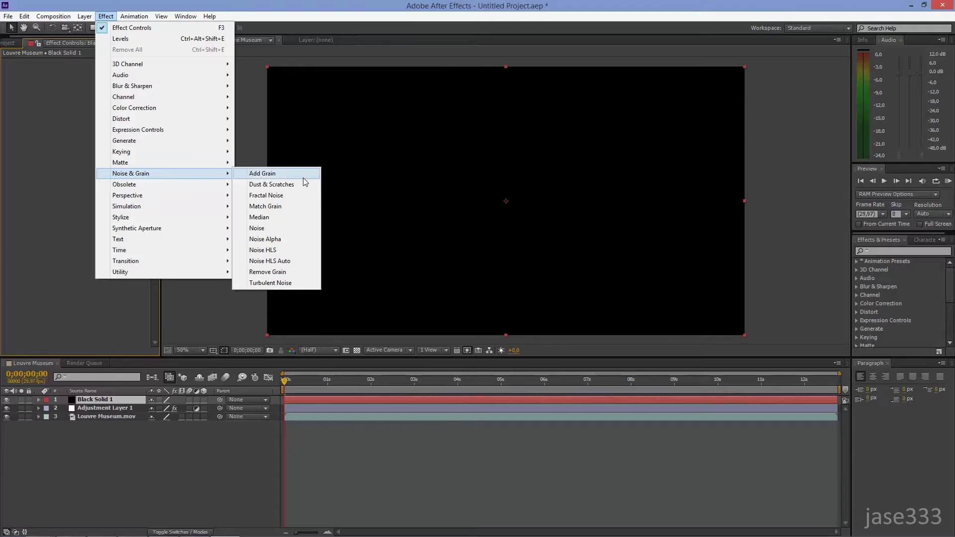
click(304, 198)
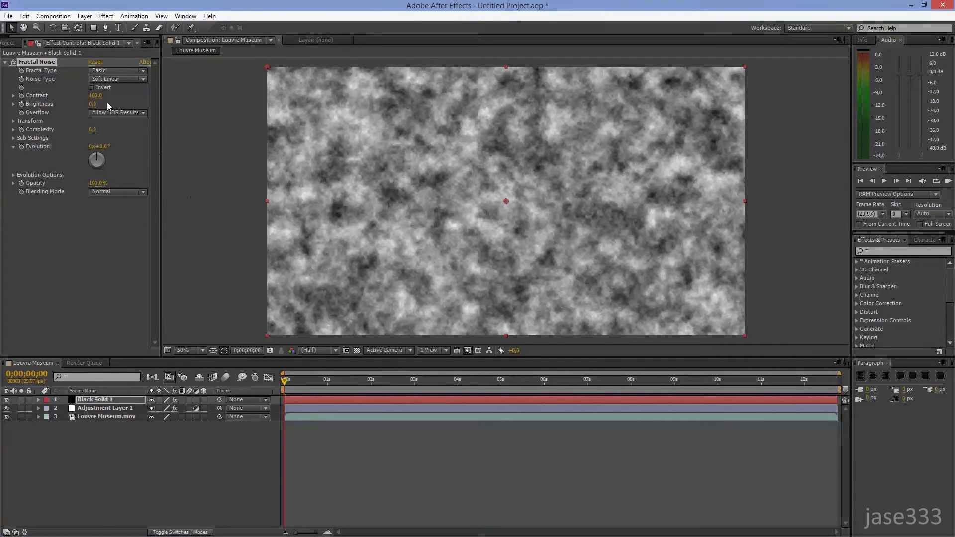
click(96, 96)
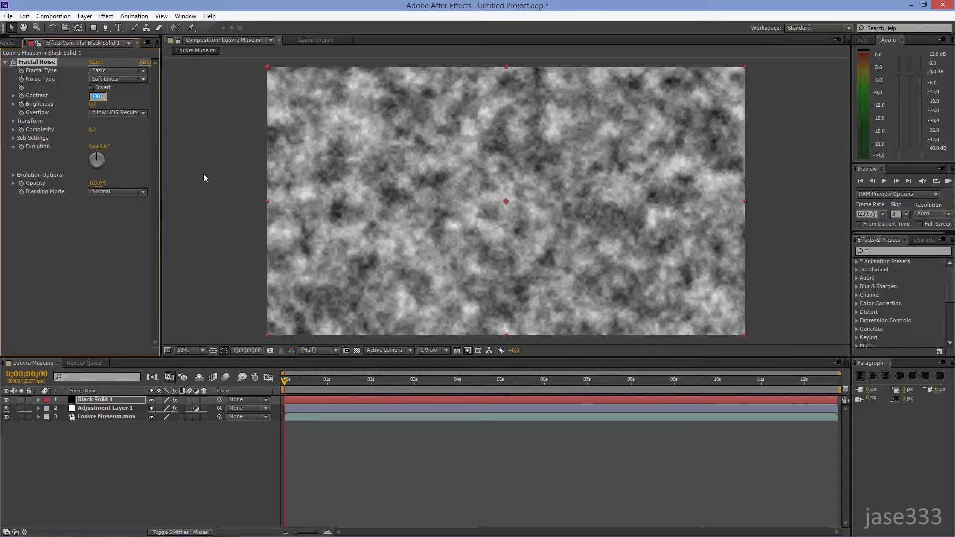
text(250)
key(Tab)
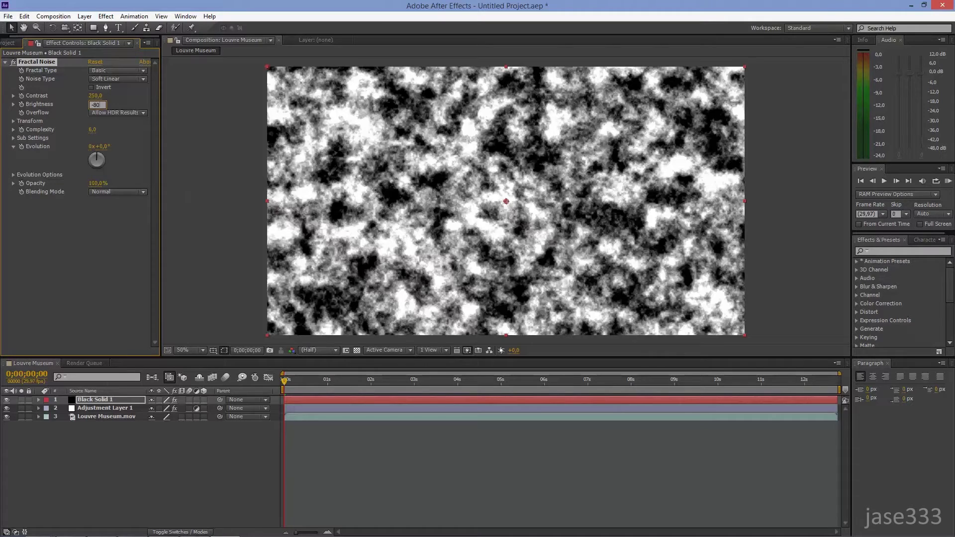
text(-80)
key(Return)
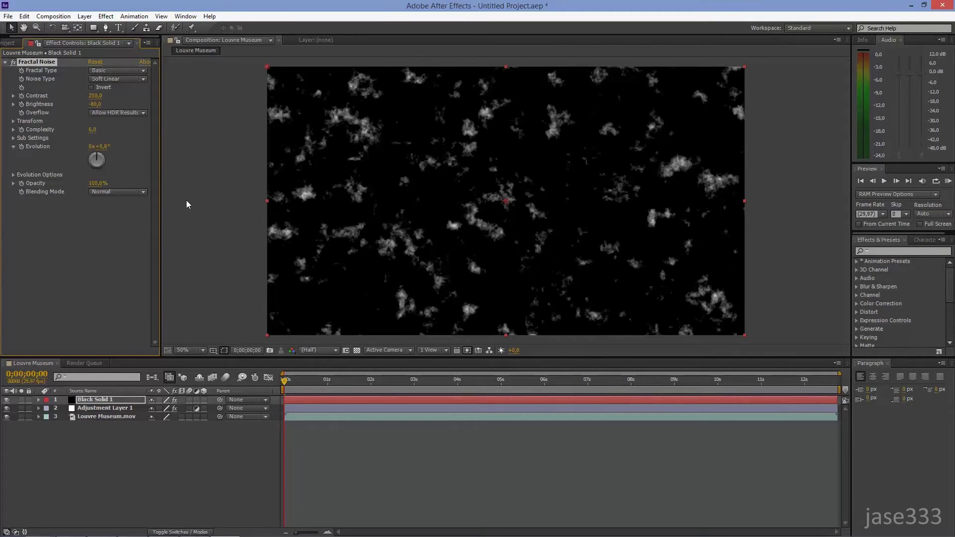
- Set the noise's Transform Scale to 2500 and Complexity to 1
click(13, 122)
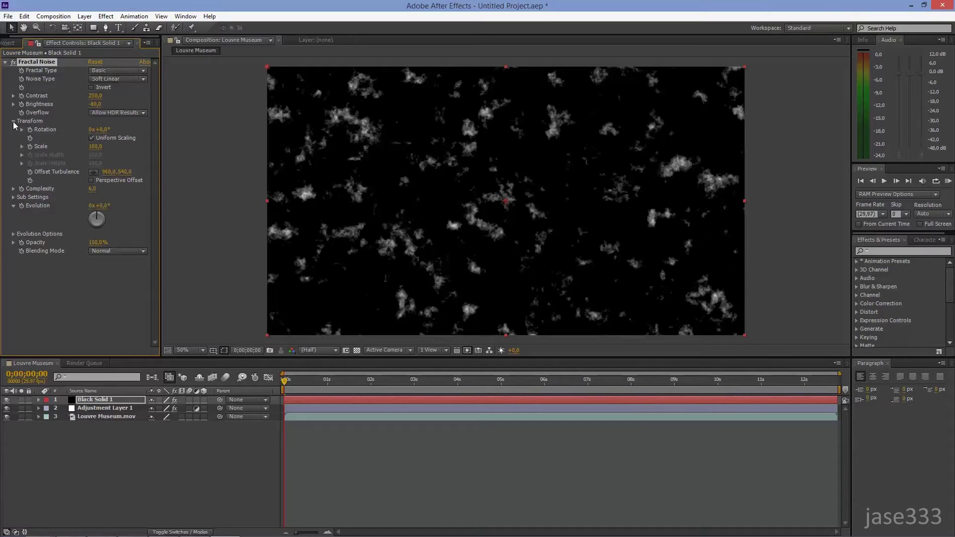
click(96, 147)
text(2500)
key(Return)
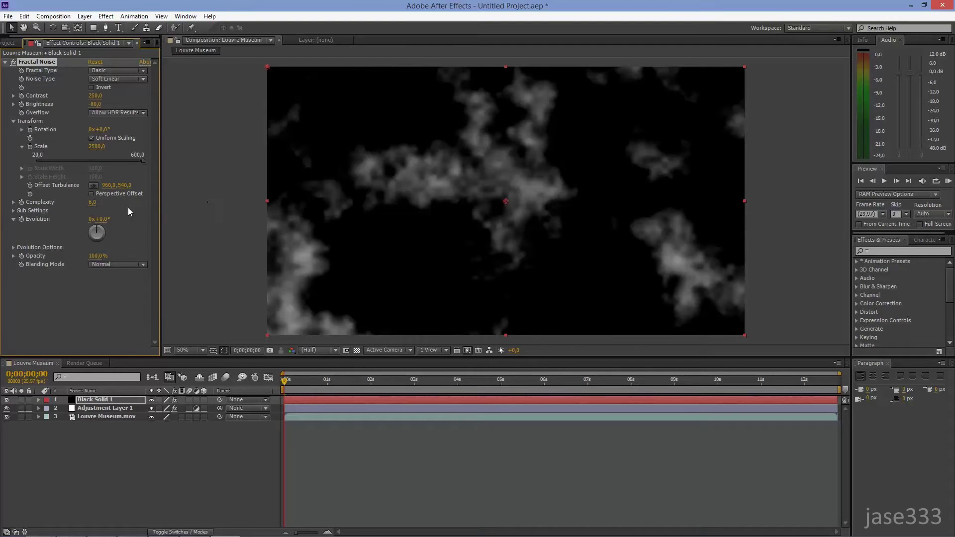
click(92, 202)
text(1)
key(Return)
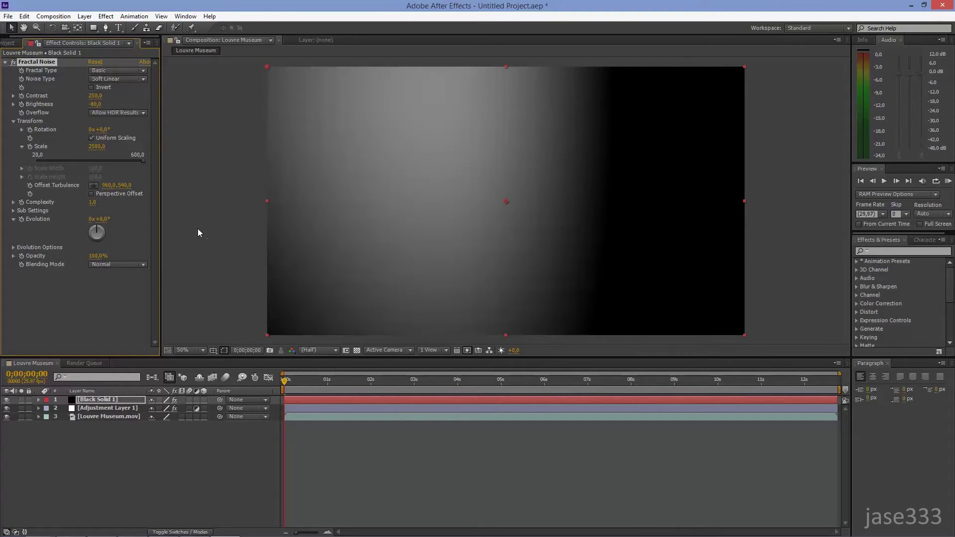
click(106, 16)
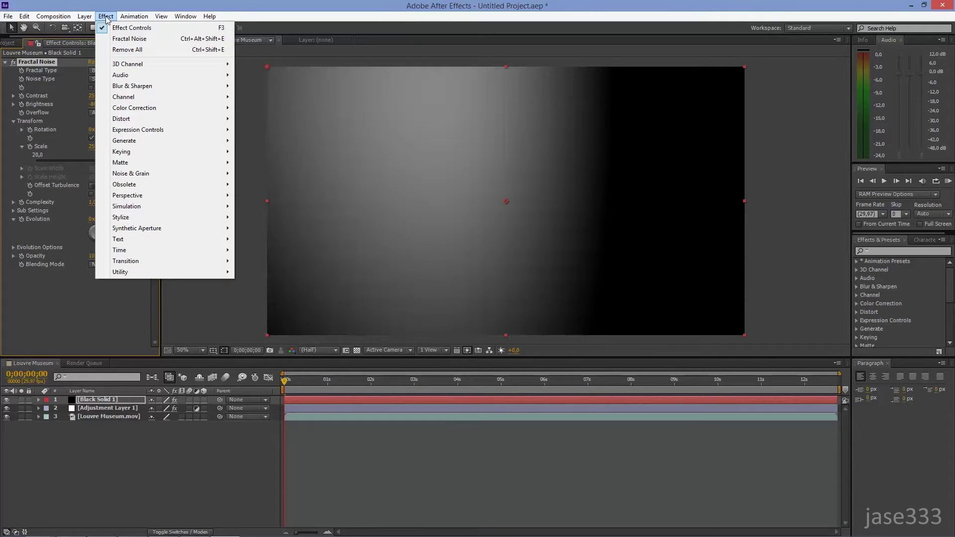
mouse_move(168, 110)
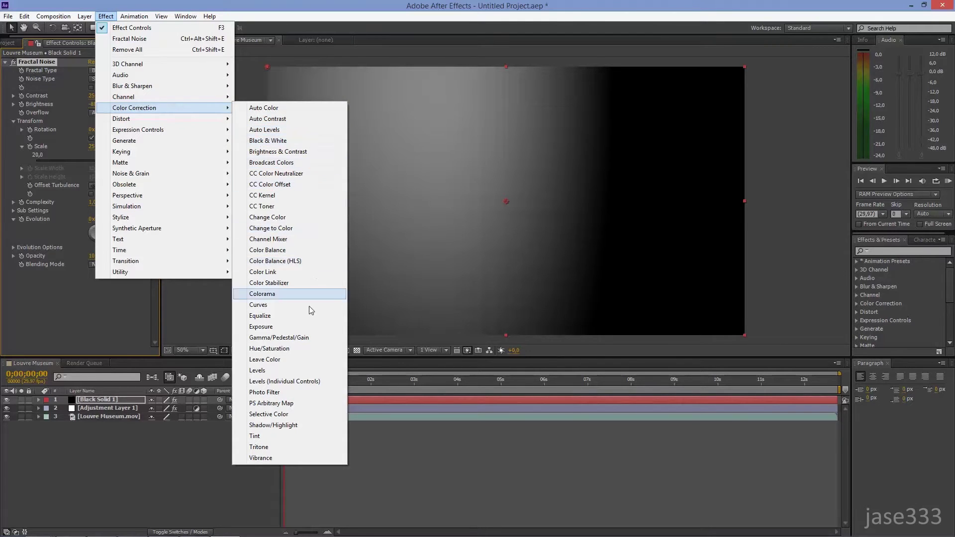
- Add Hue/Saturation to Black Solid 1 with Colorize on, Hue 7° and Saturation 70
click(304, 349)
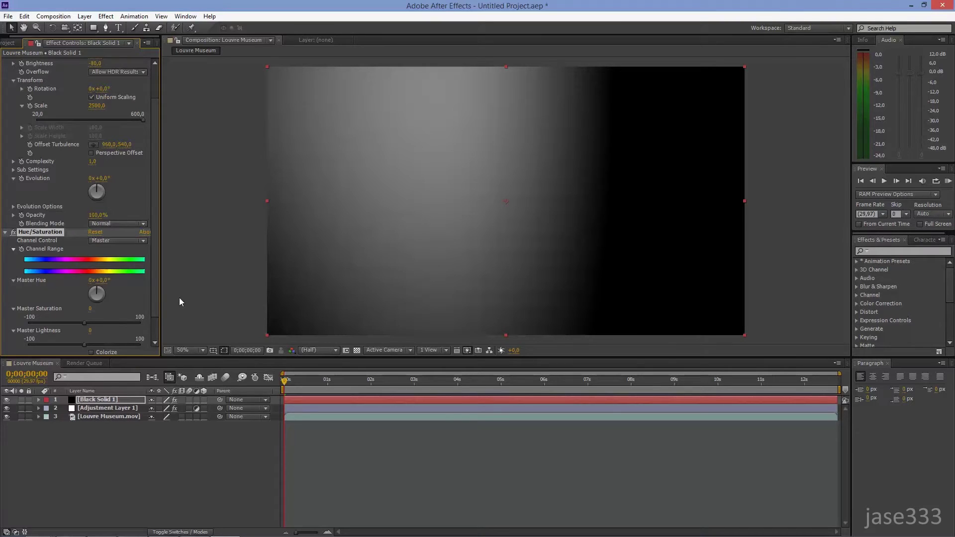
scroll(154, 320, down, 2)
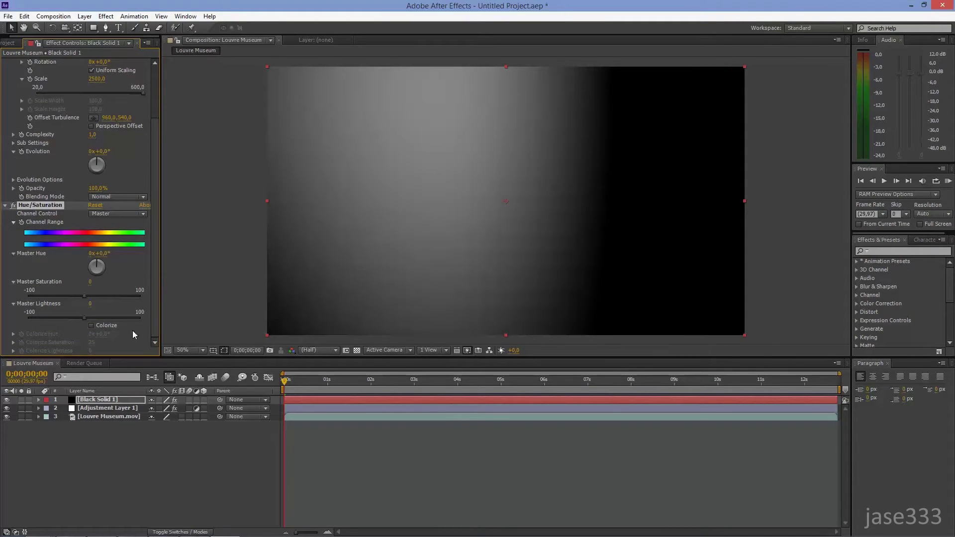
click(92, 324)
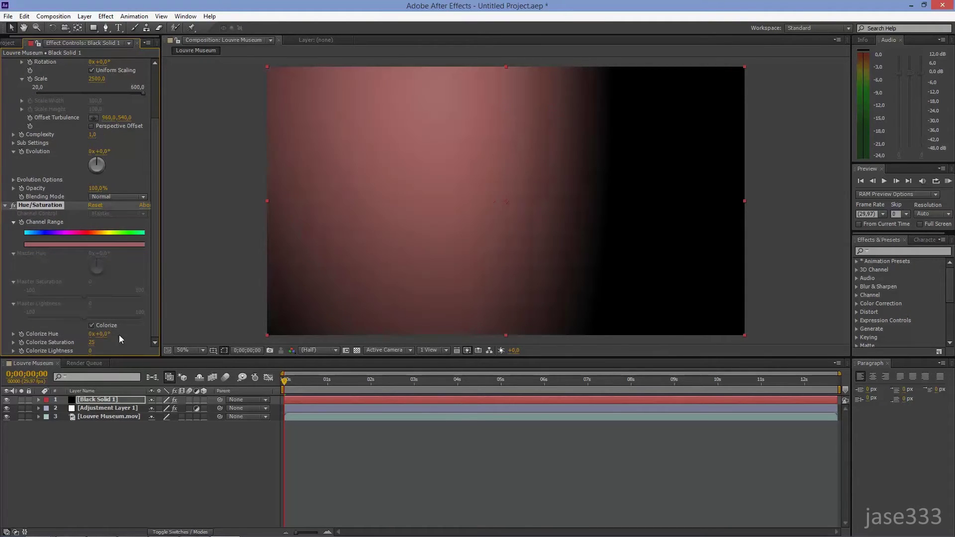
click(106, 334)
key(Return)
click(92, 343)
text(70)
key(Return)
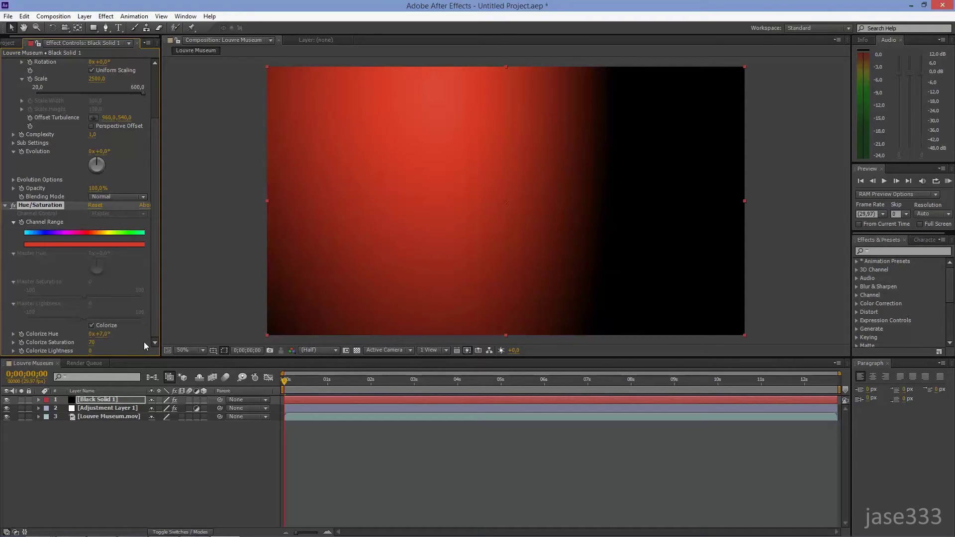
right_click(117, 399)
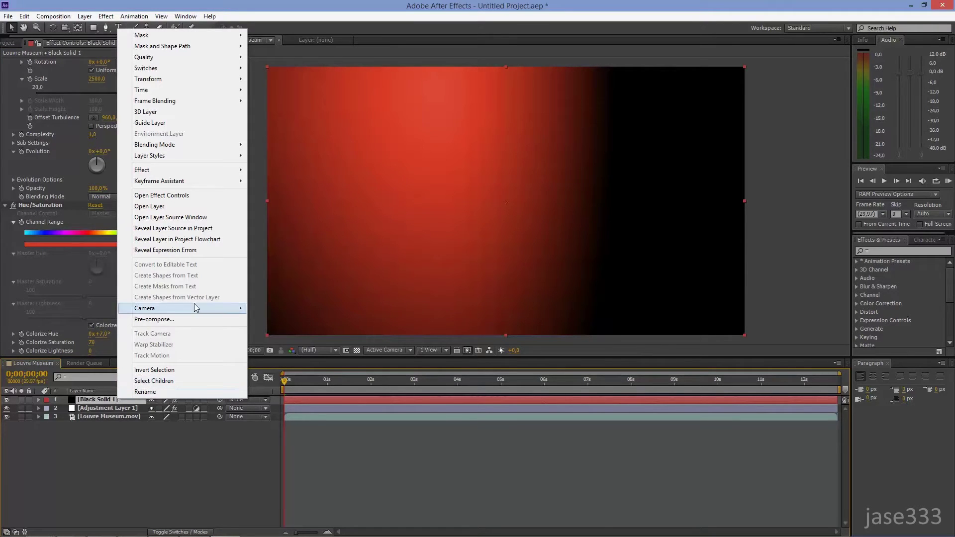
- Set Black Solid 1 to Add blending mode at 50% opacity
mouse_move(211, 144)
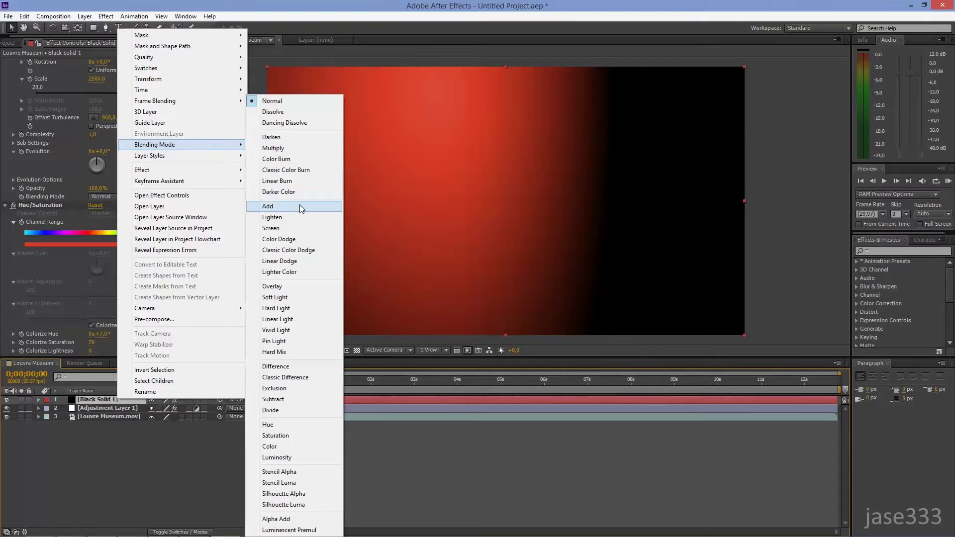
click(299, 206)
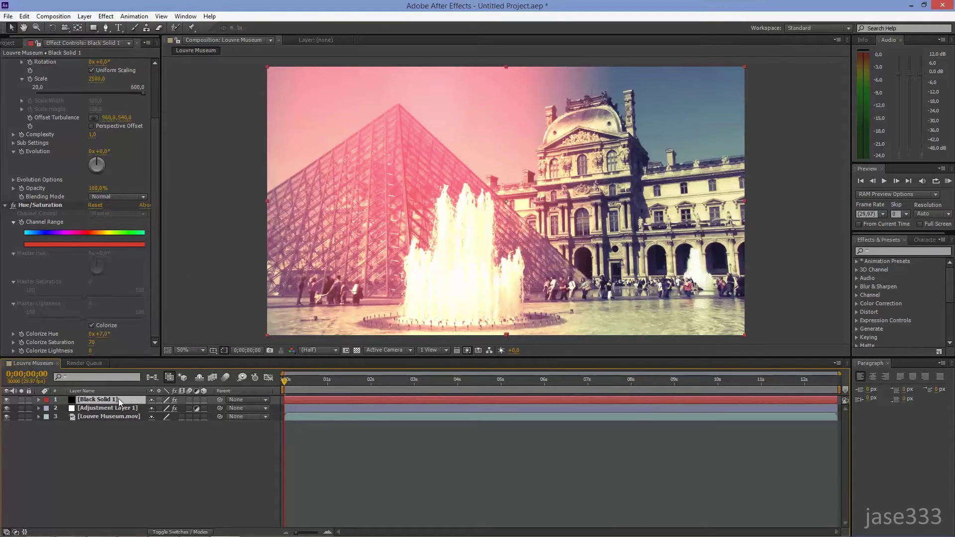
key(t)
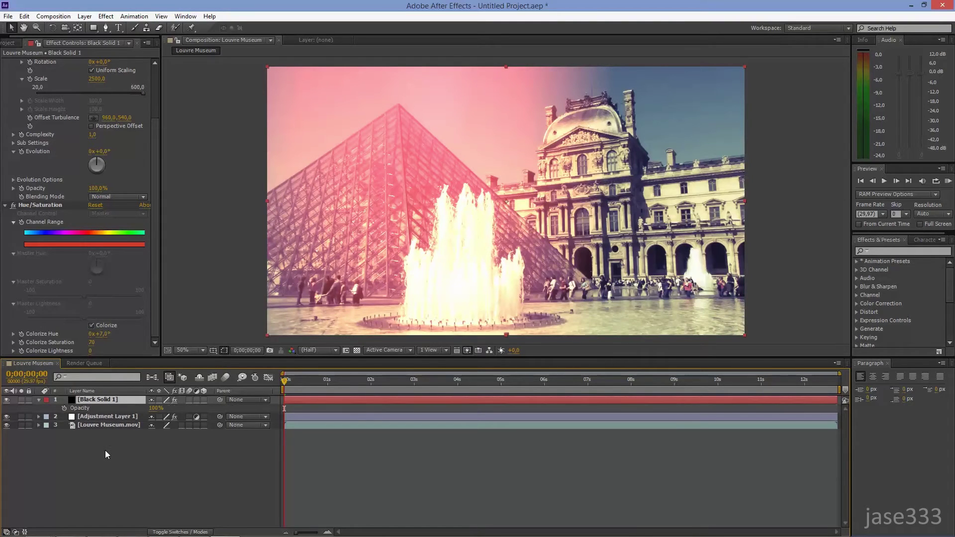
click(156, 408)
text(50)
key(Return)
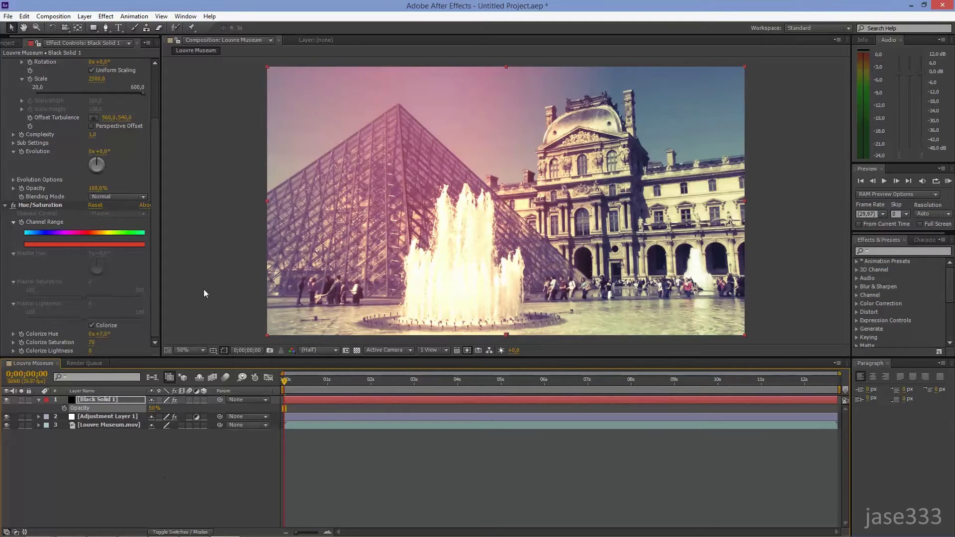
click(203, 267)
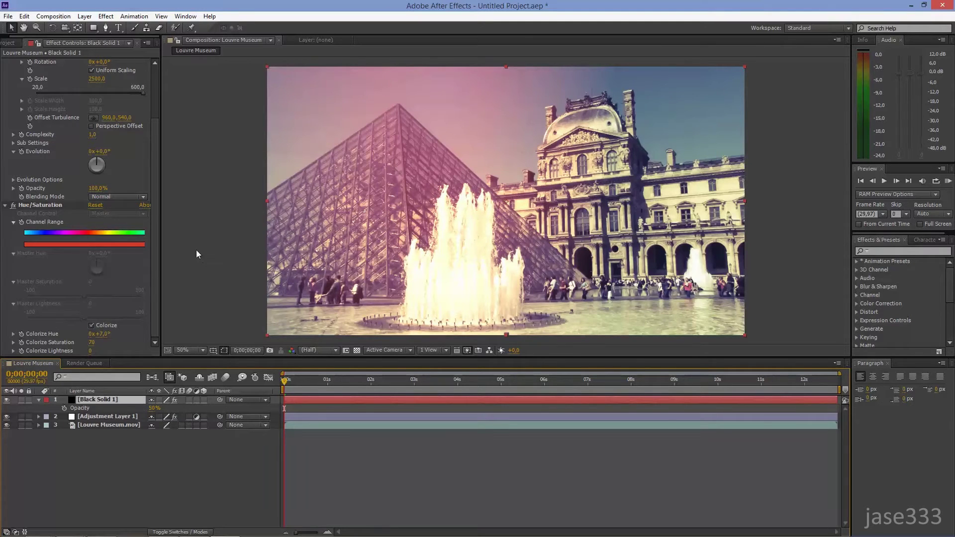
- At about 11 seconds, set Fractal Noise Offset Turbulence to 960, 5000
click(29, 118)
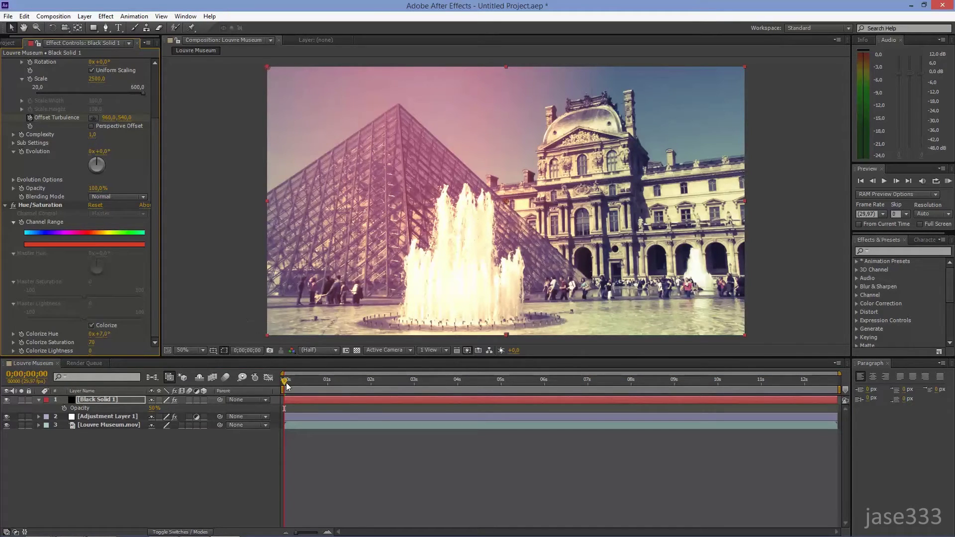
drag(285, 381, 855, 408)
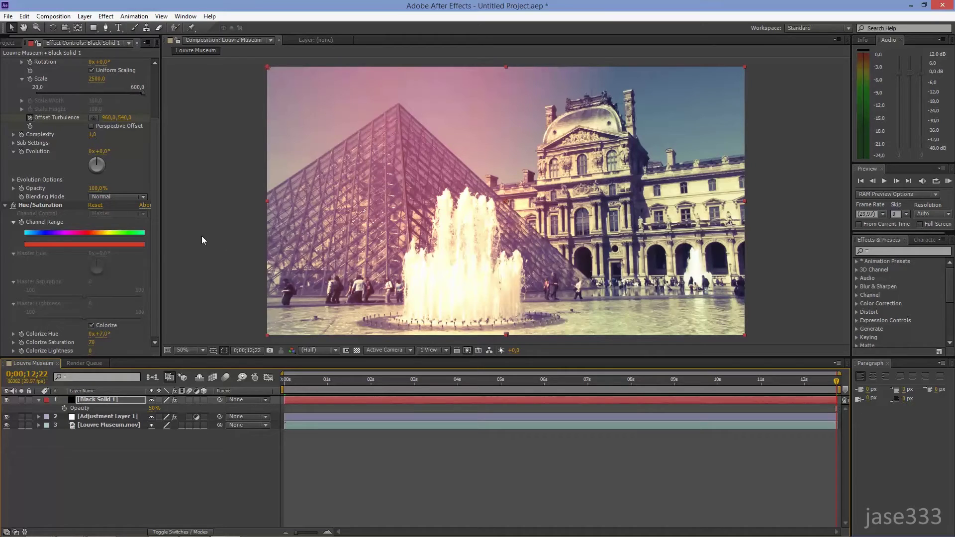
click(125, 117)
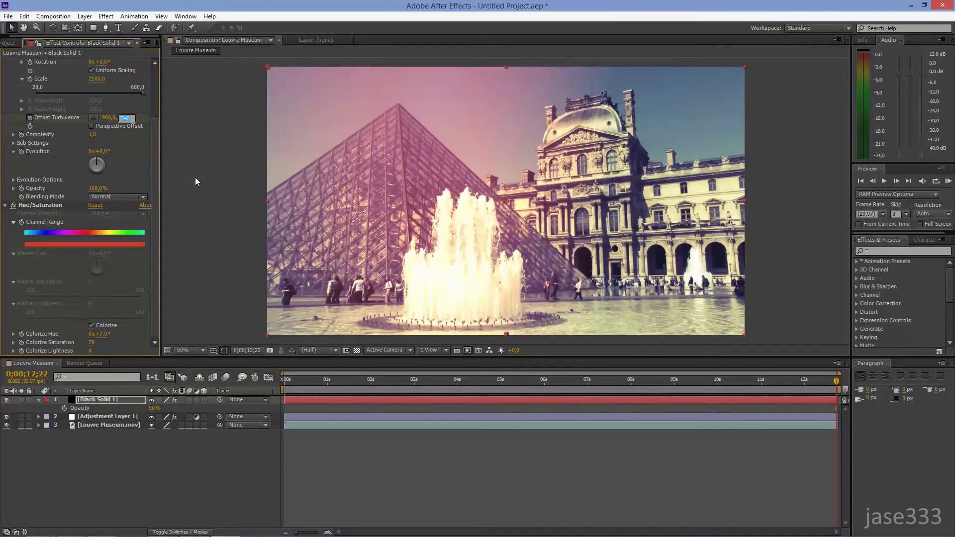
text(5000)
key(Return)
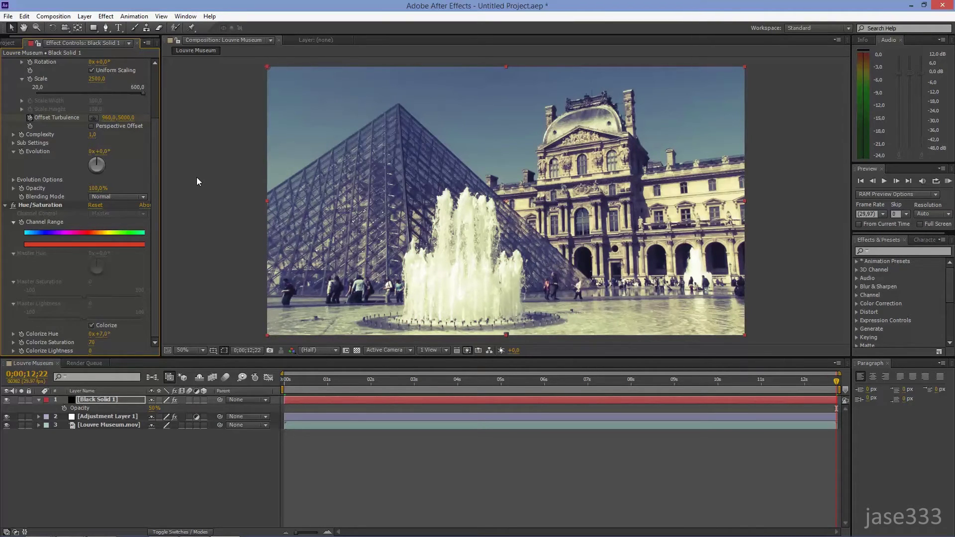
alt+click(21, 152)
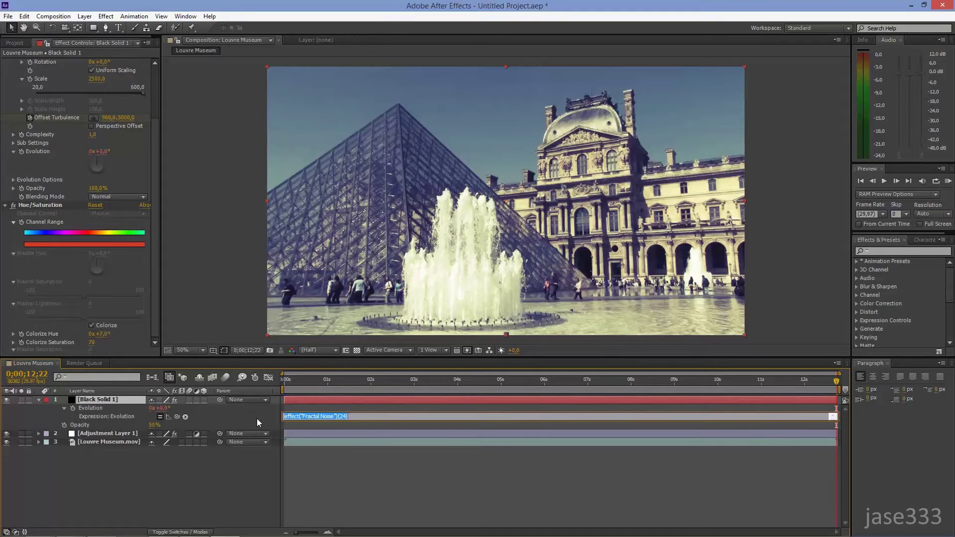
- Give the noise Evolution the expression time*70
text(time*70)
key(KP_Enter)
click(419, 494)
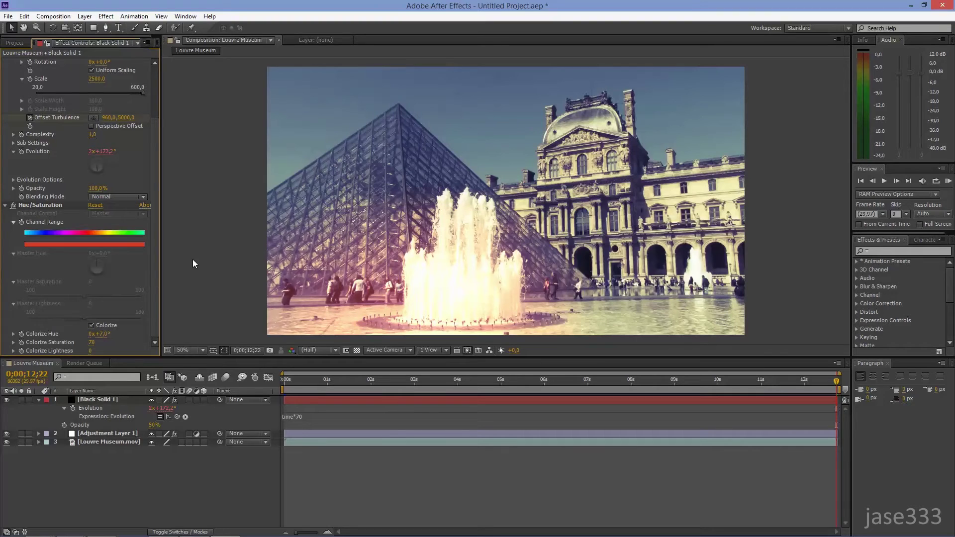
- Drive Black Solid 1's Opacity with a wiggle(3,50) expression
alt+click(64, 425)
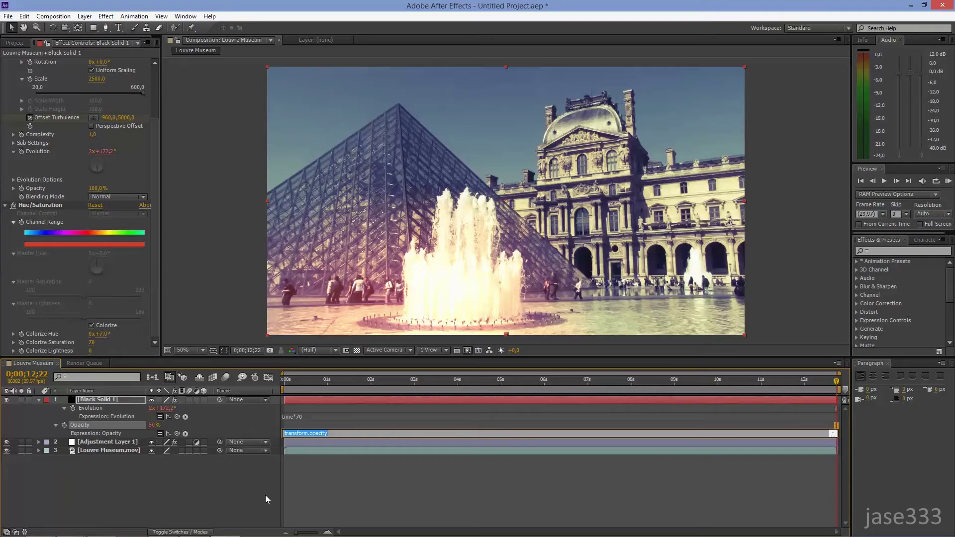
text(wiggle(3,50)
click(402, 500)
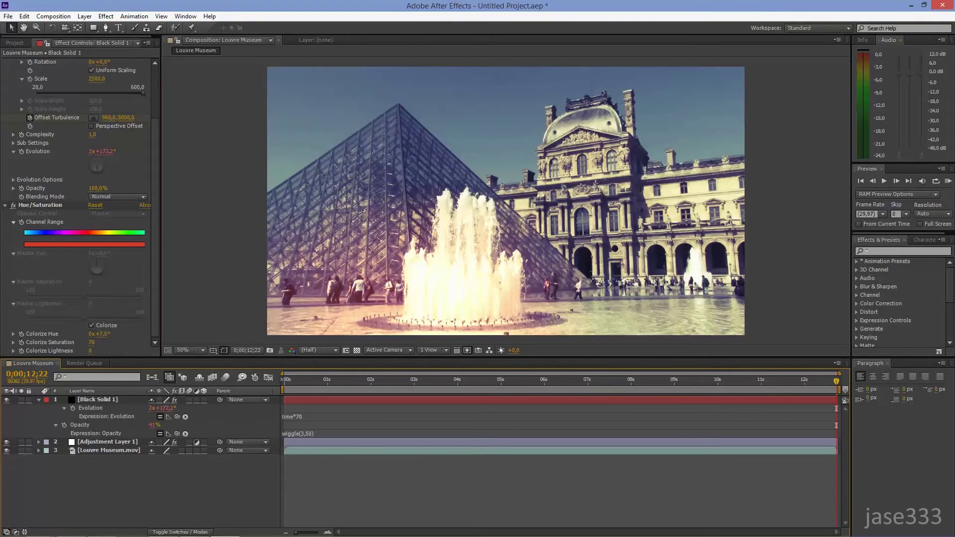
- Create Black Solid 2, a black 1920×1080 solid on top of the stack
click(85, 15)
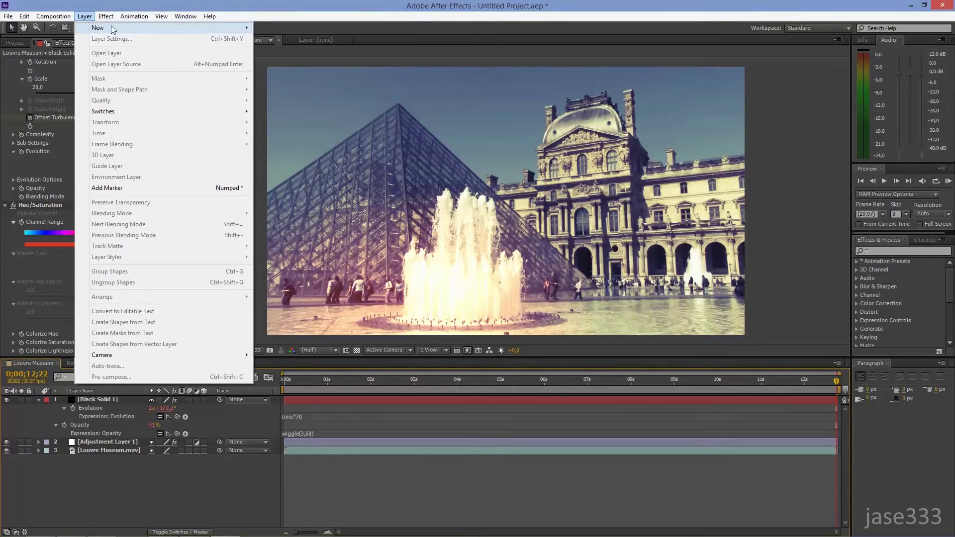
mouse_move(111, 26)
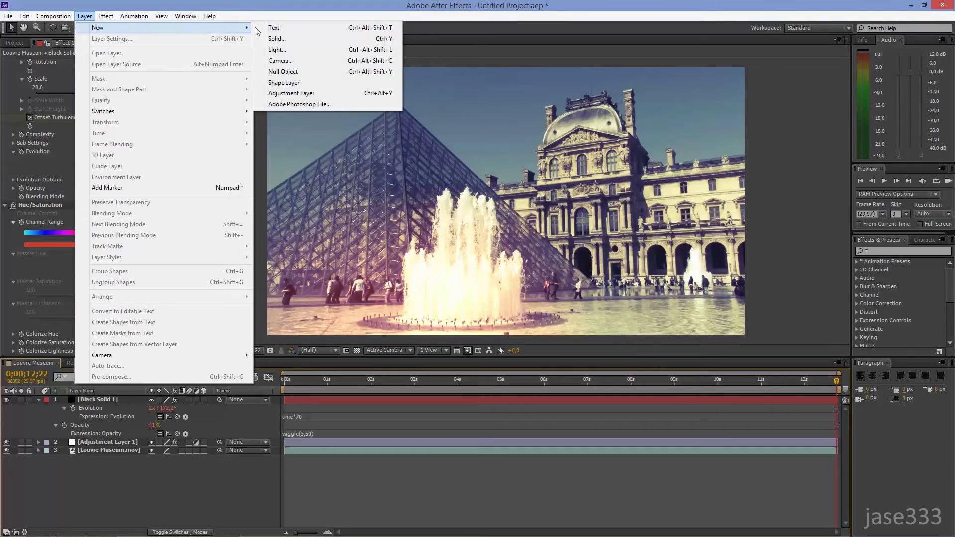
click(320, 39)
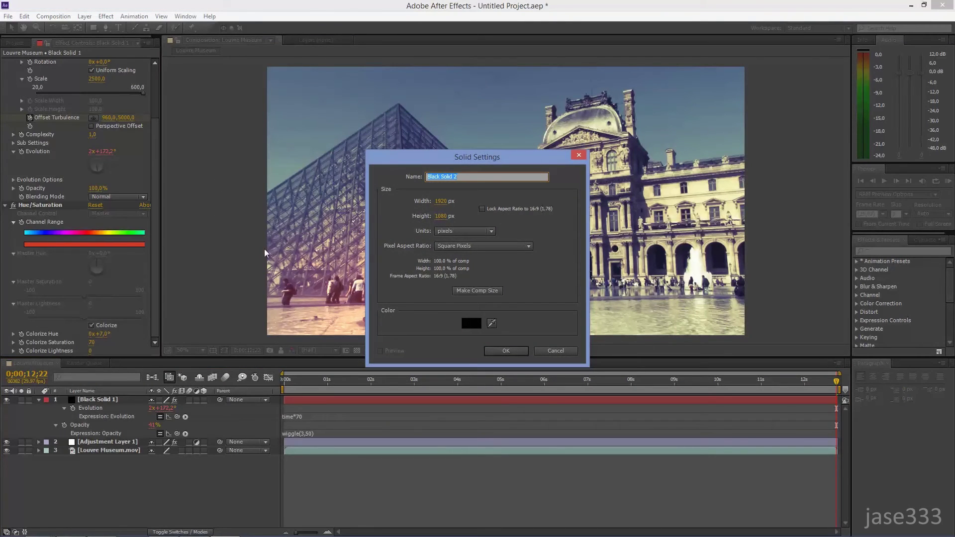
click(500, 353)
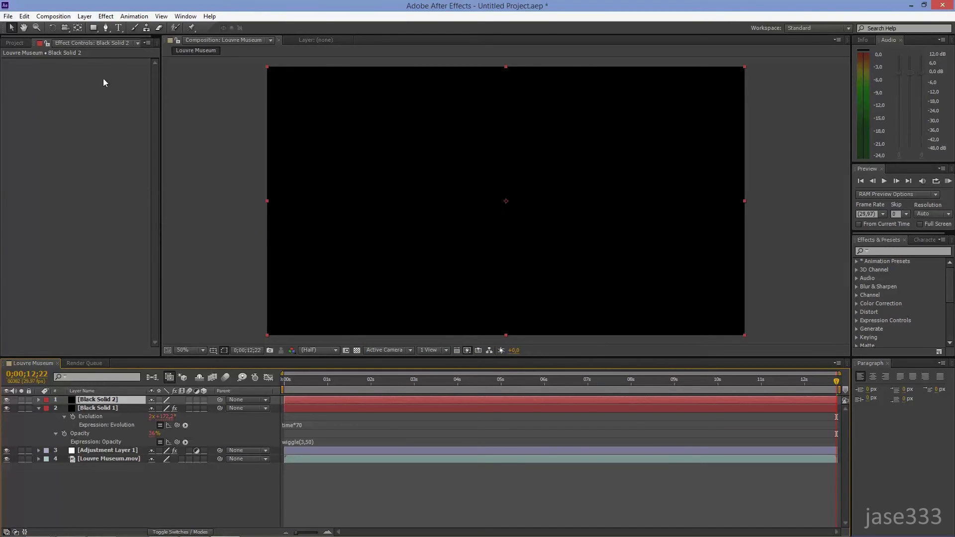
- Add a full-frame elliptical mask to Black Solid 2 with the Ellipse Tool
click(95, 29)
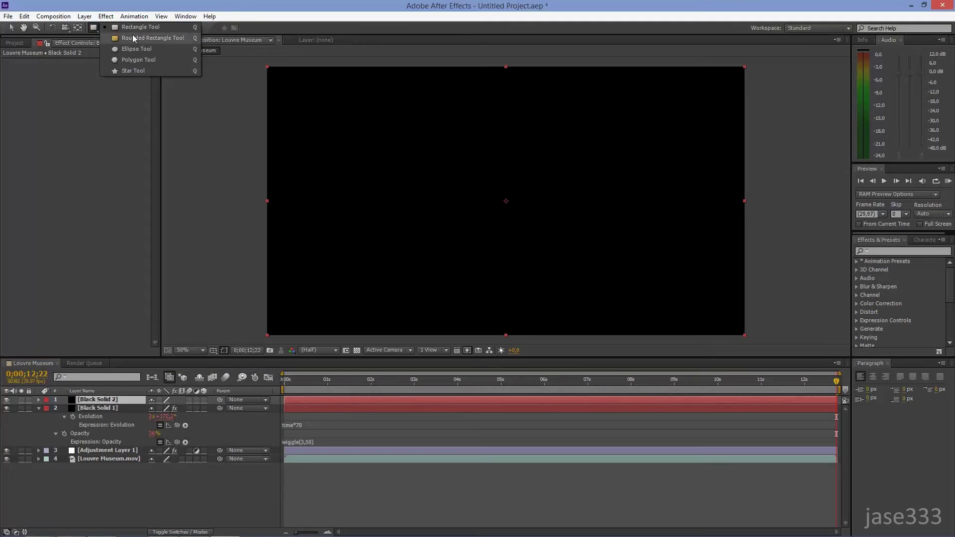
click(173, 50)
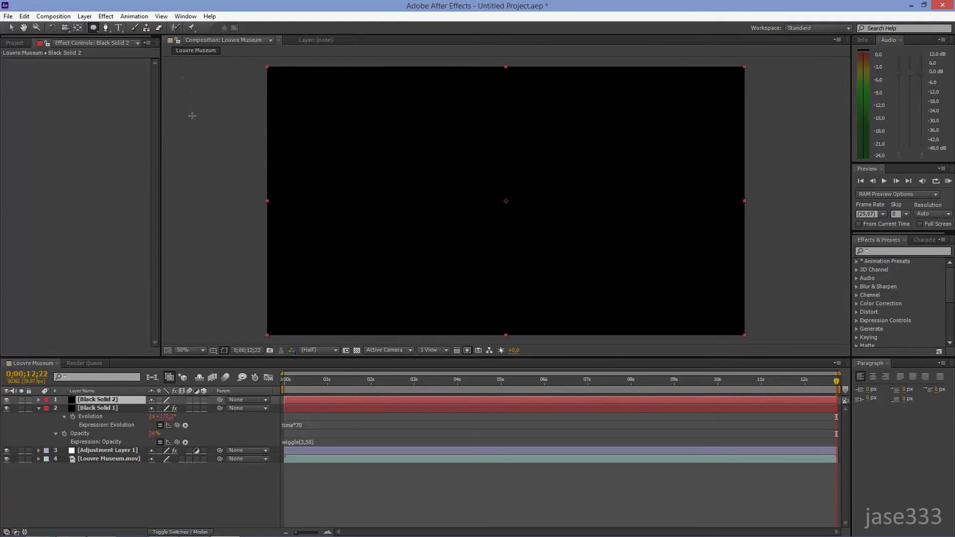
double_click(93, 29)
- Set Black Solid 2's elliptical Mask 1 to Subtract mode
key(v)
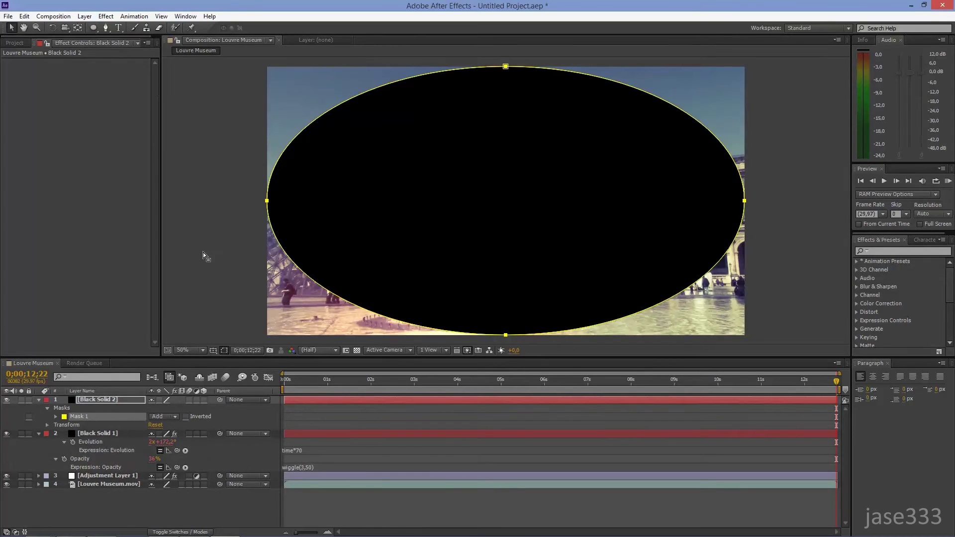
click(174, 416)
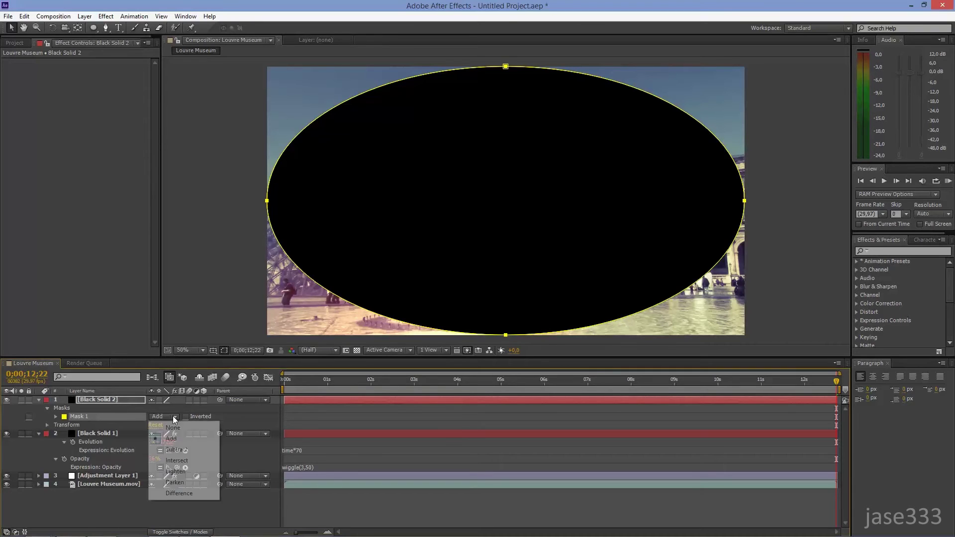
click(184, 450)
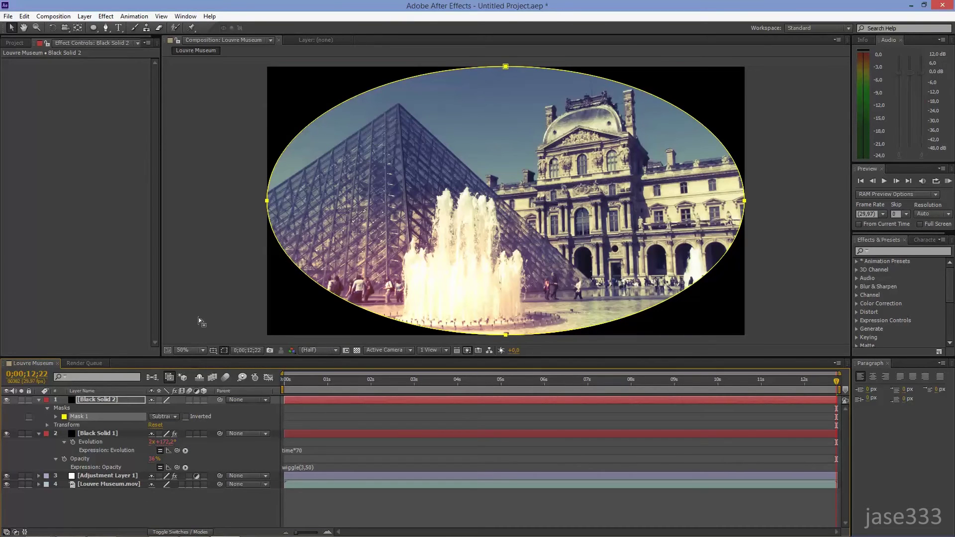
- Feather Mask 1 by 400 pixels for a soft vignette edge
click(120, 399)
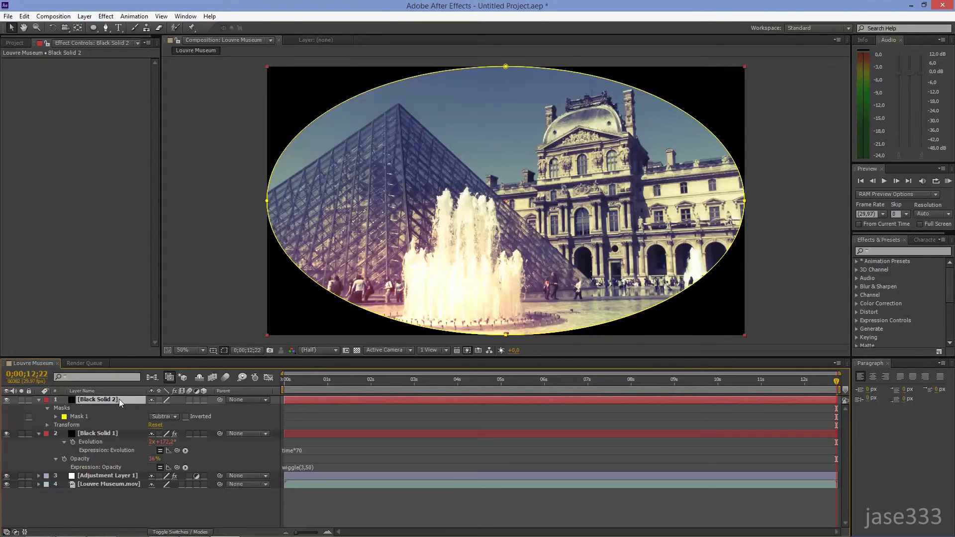
key(f)
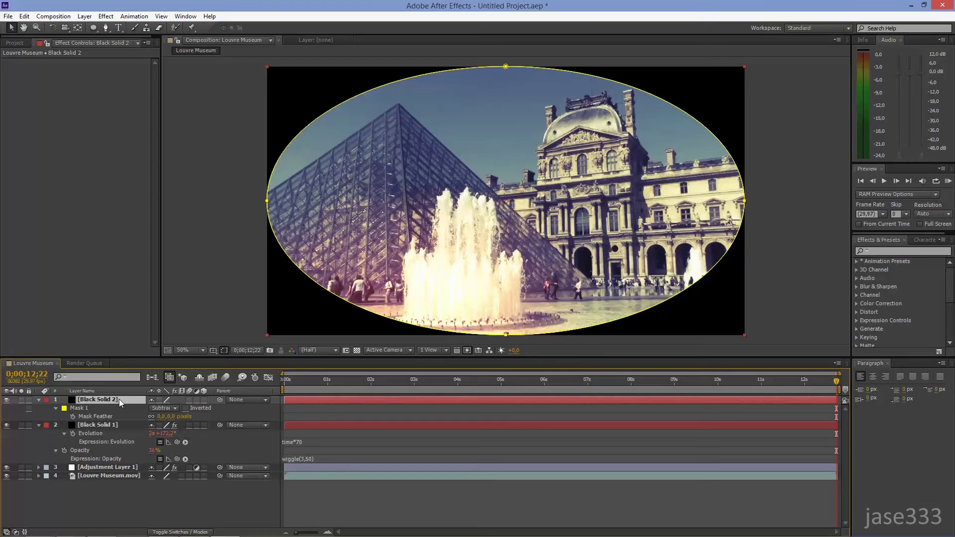
click(162, 418)
text(400)
key(Return)
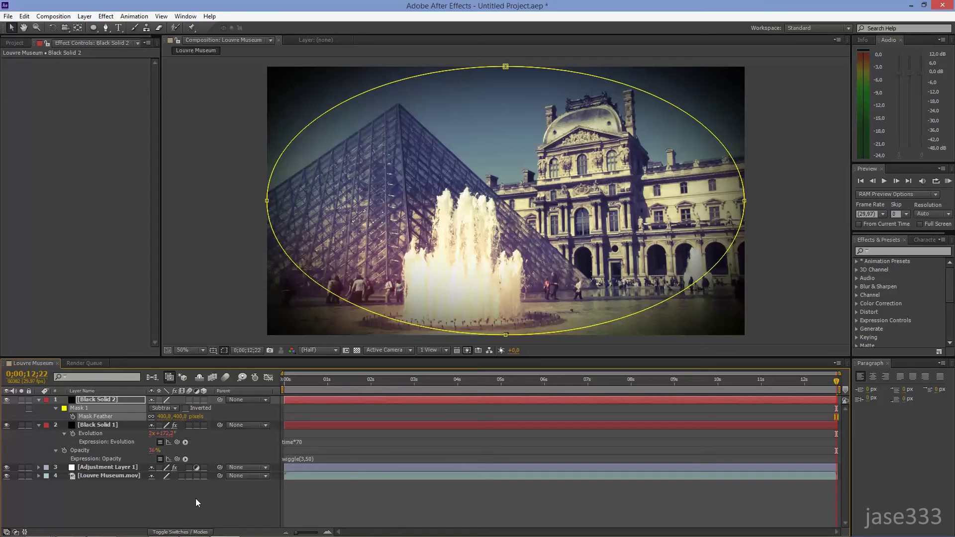
click(95, 398)
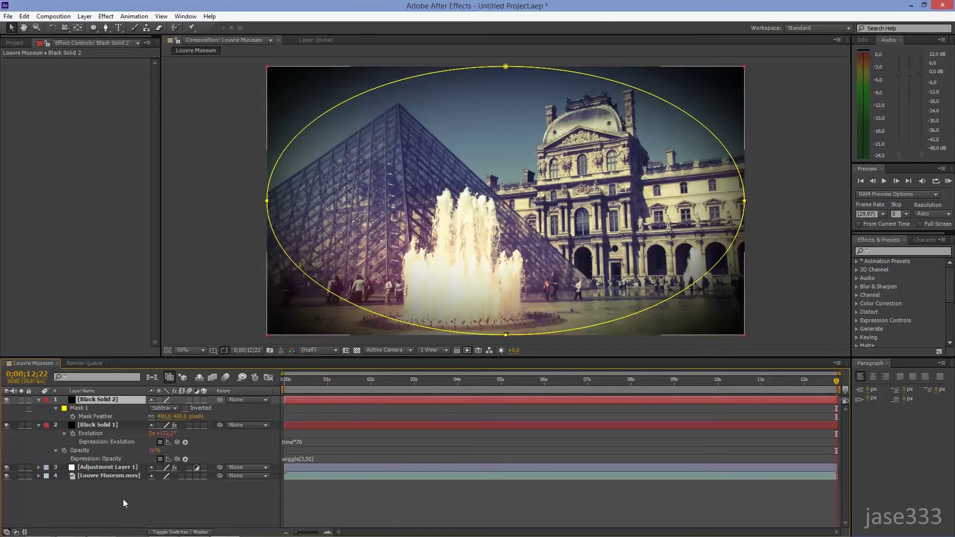
key(t)
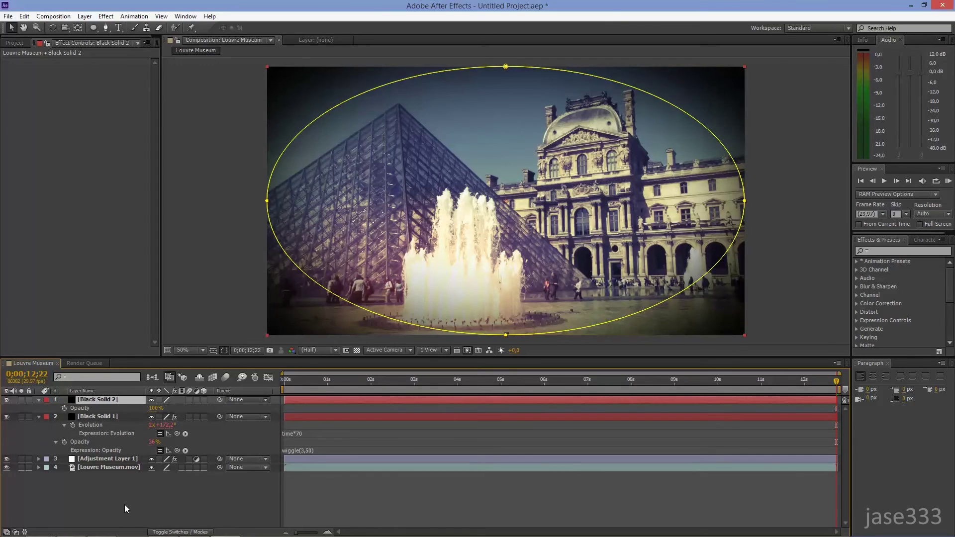
- Lower Black Solid 2's opacity to 70% and duplicate the vignette layer
click(156, 408)
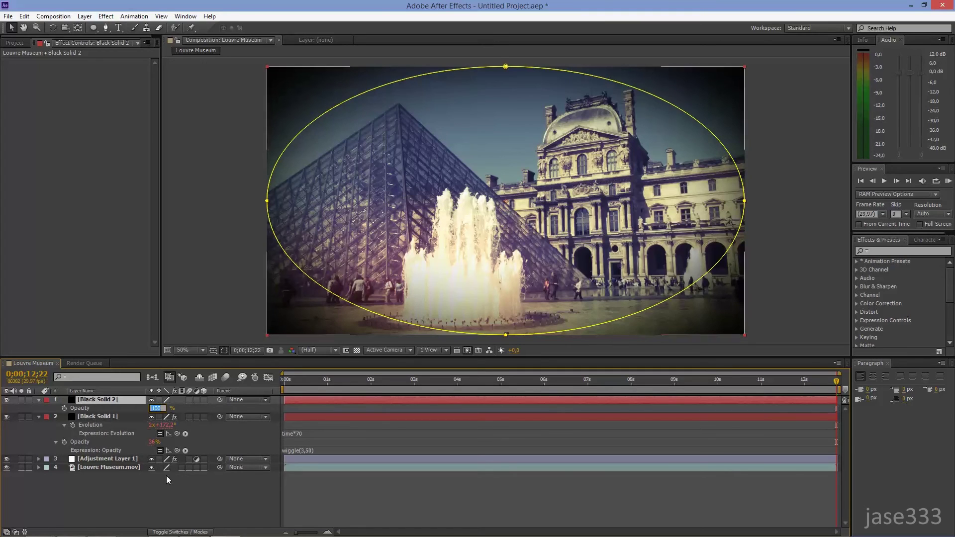
text(7)
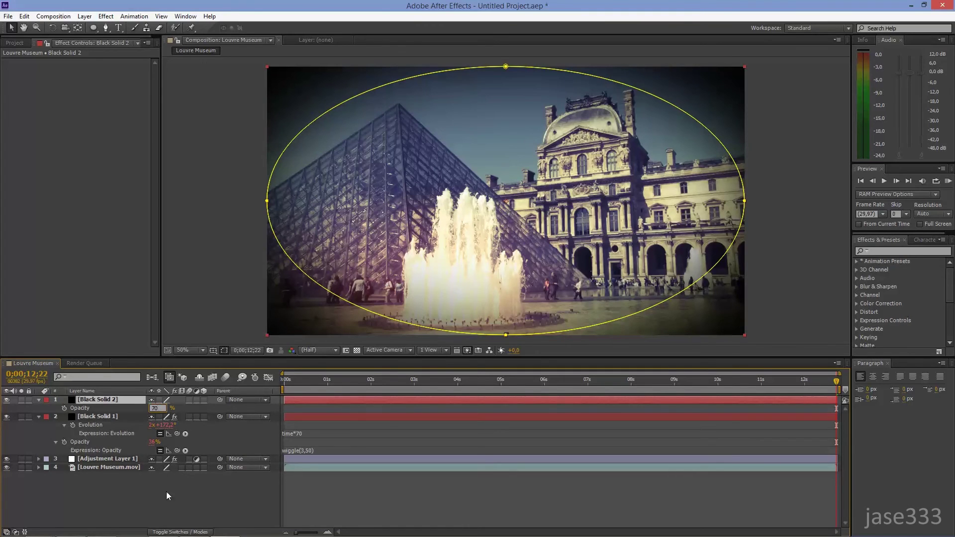
text(0)
key(Return)
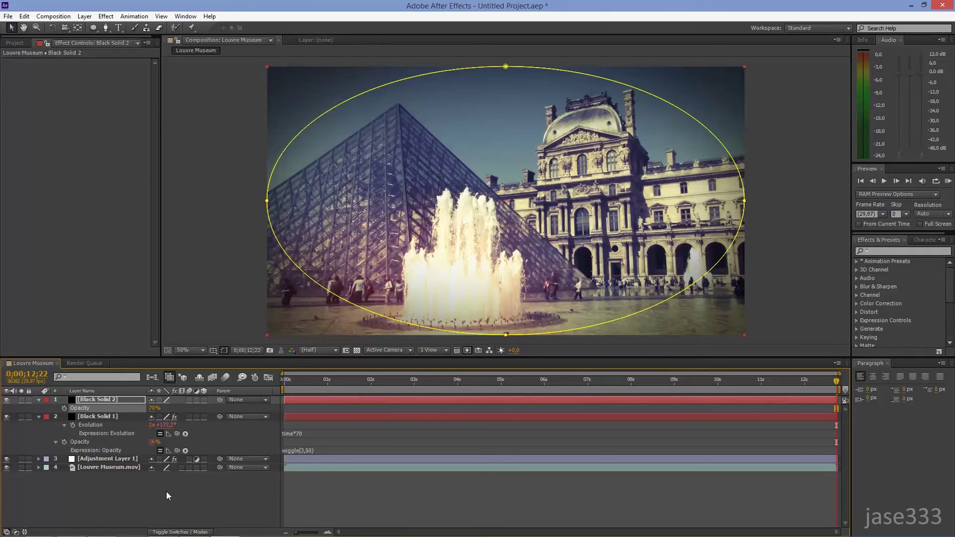
click(115, 399)
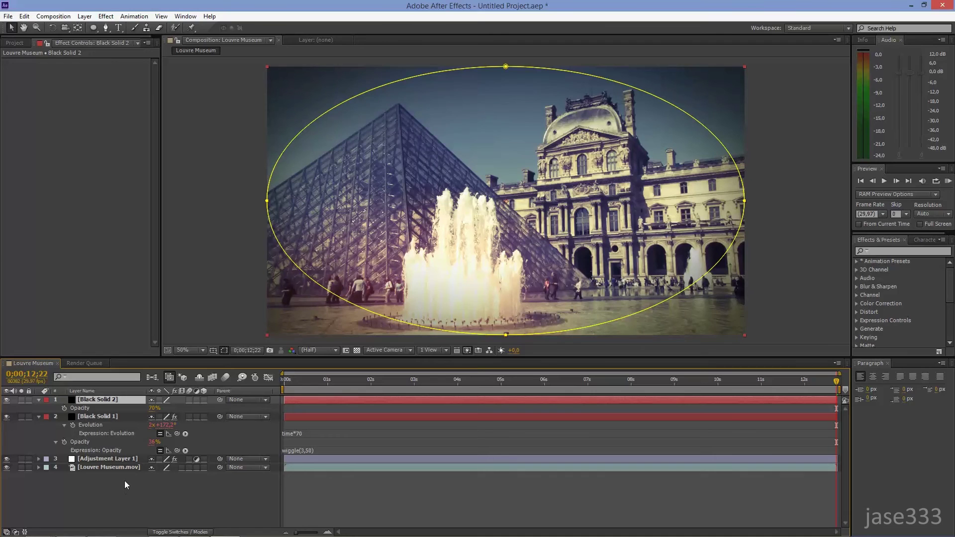
key(ctrl+d)
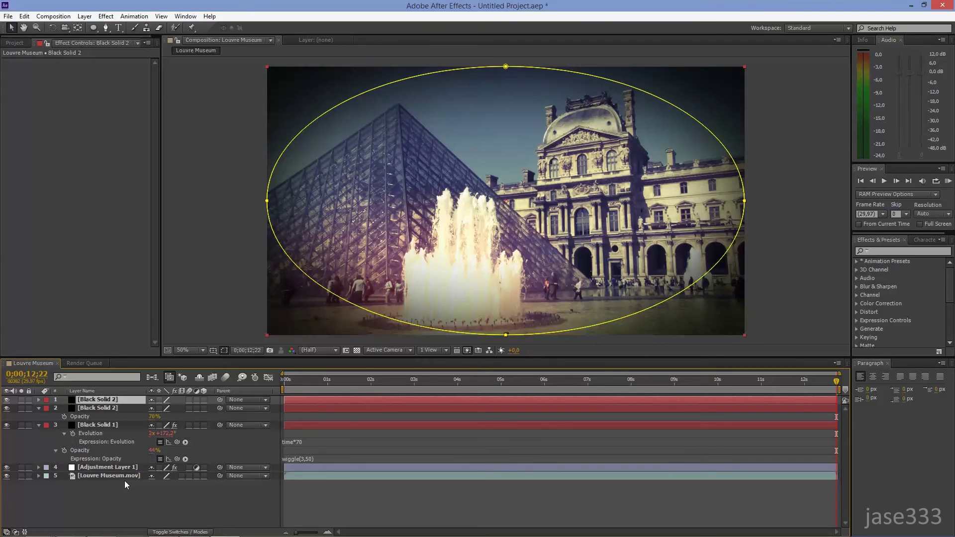
- Set the duplicate vignette to Overlay, move it below the original, and give it 40% opacity
right_click(107, 400)
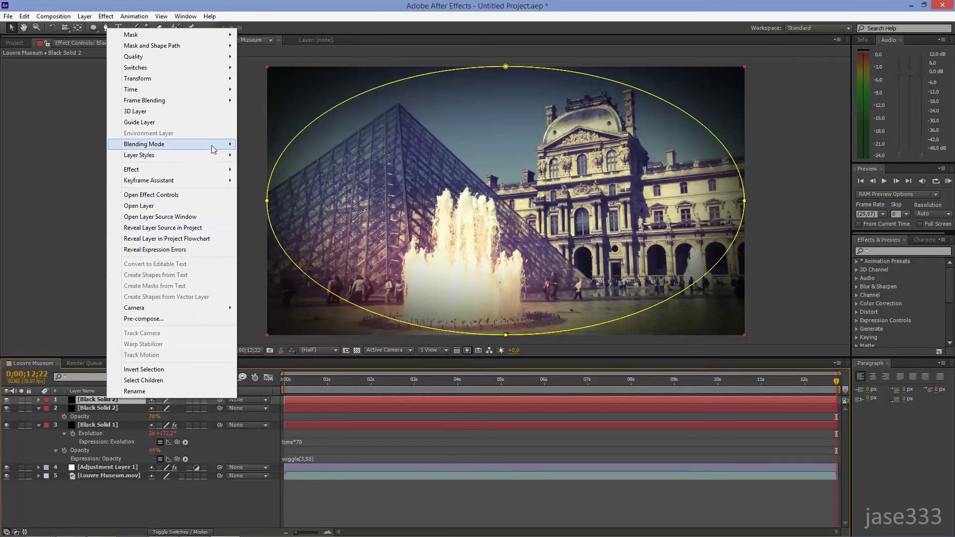
mouse_move(213, 148)
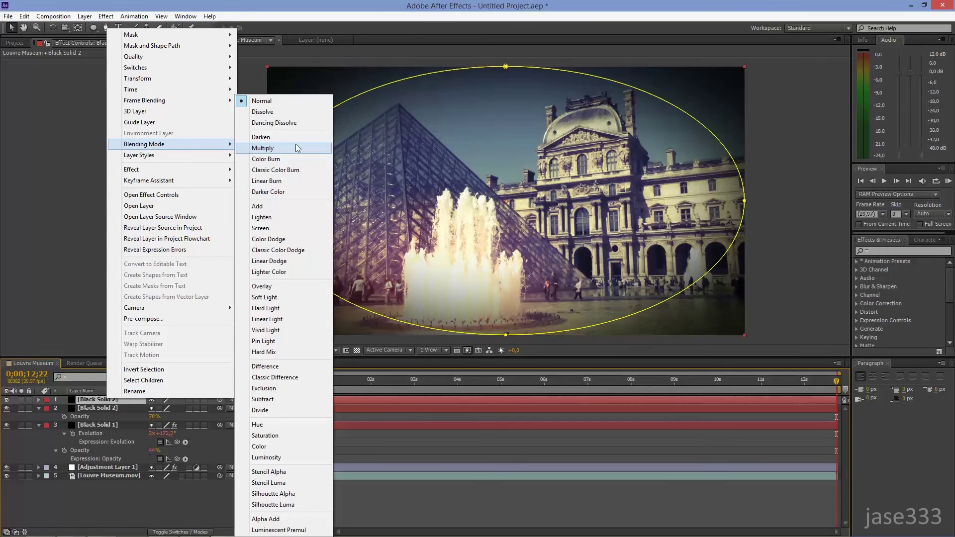
click(297, 285)
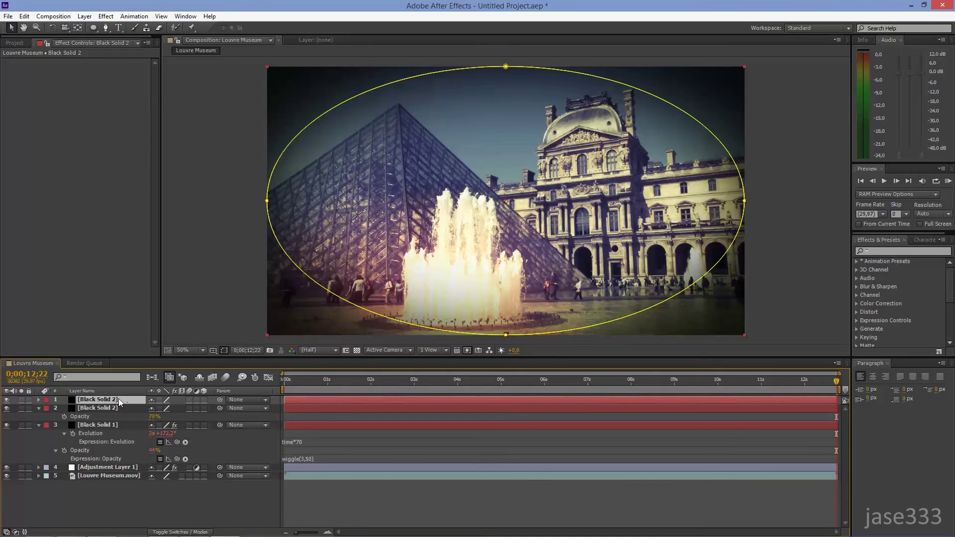
drag(119, 399, 118, 416)
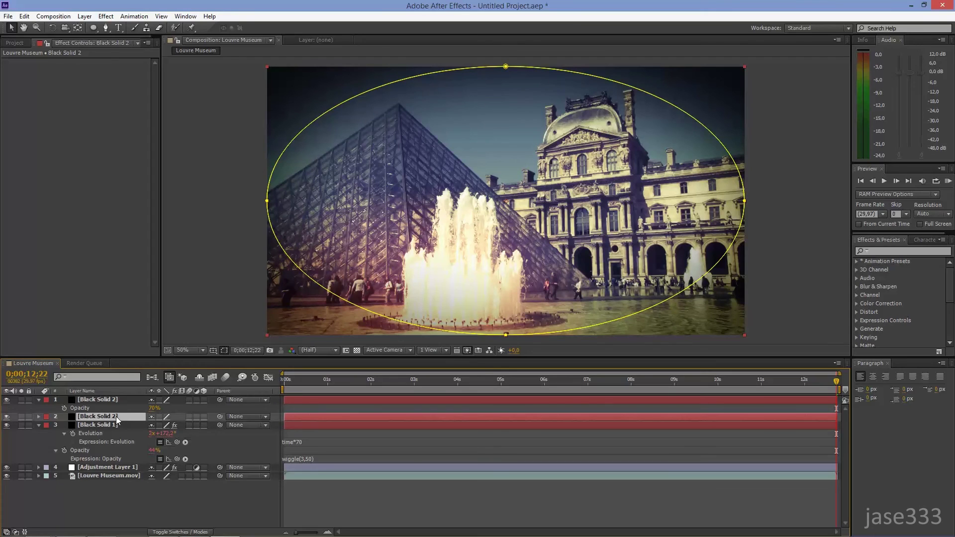
key(t)
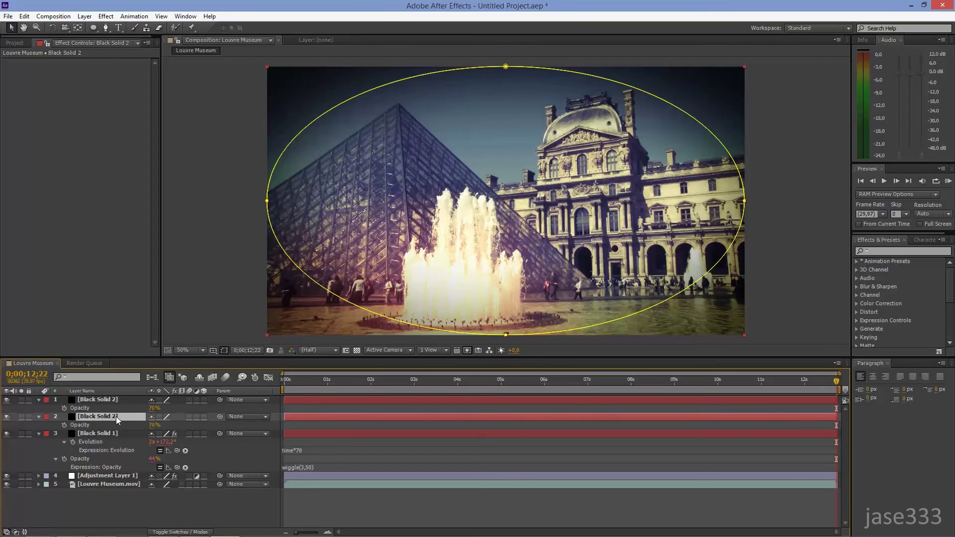
click(152, 424)
key(Return)
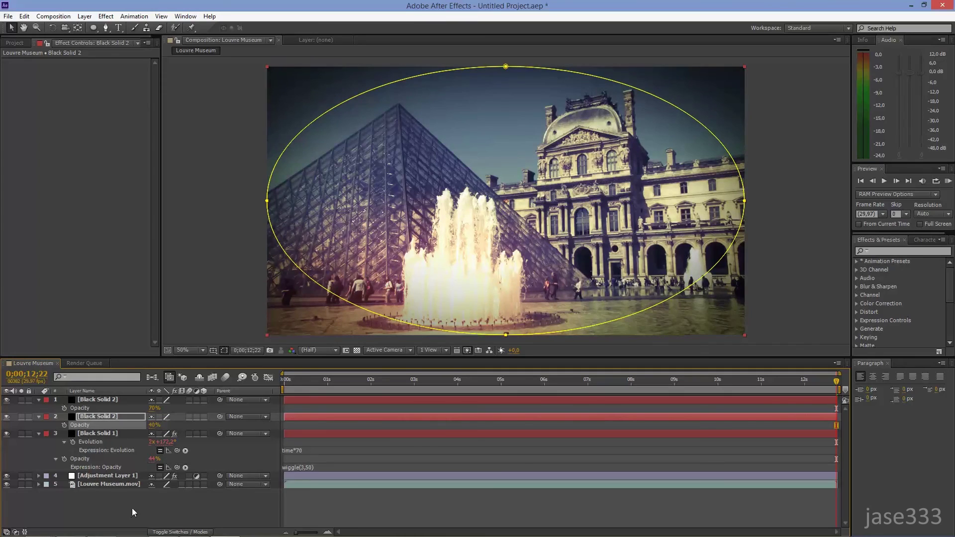